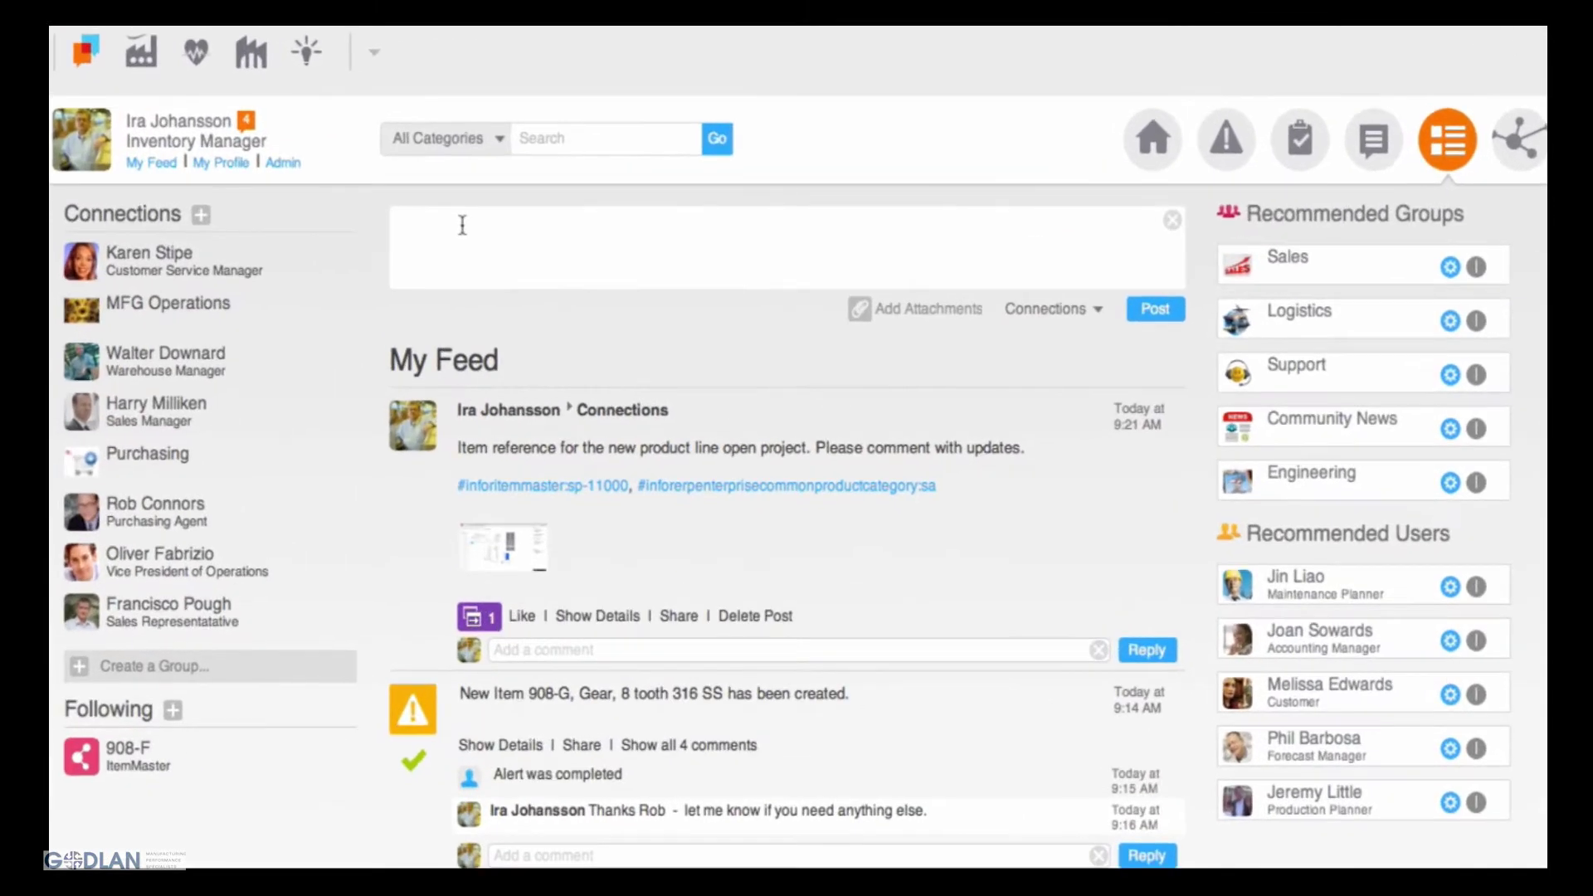
{"action": "type", "text": "ul"}
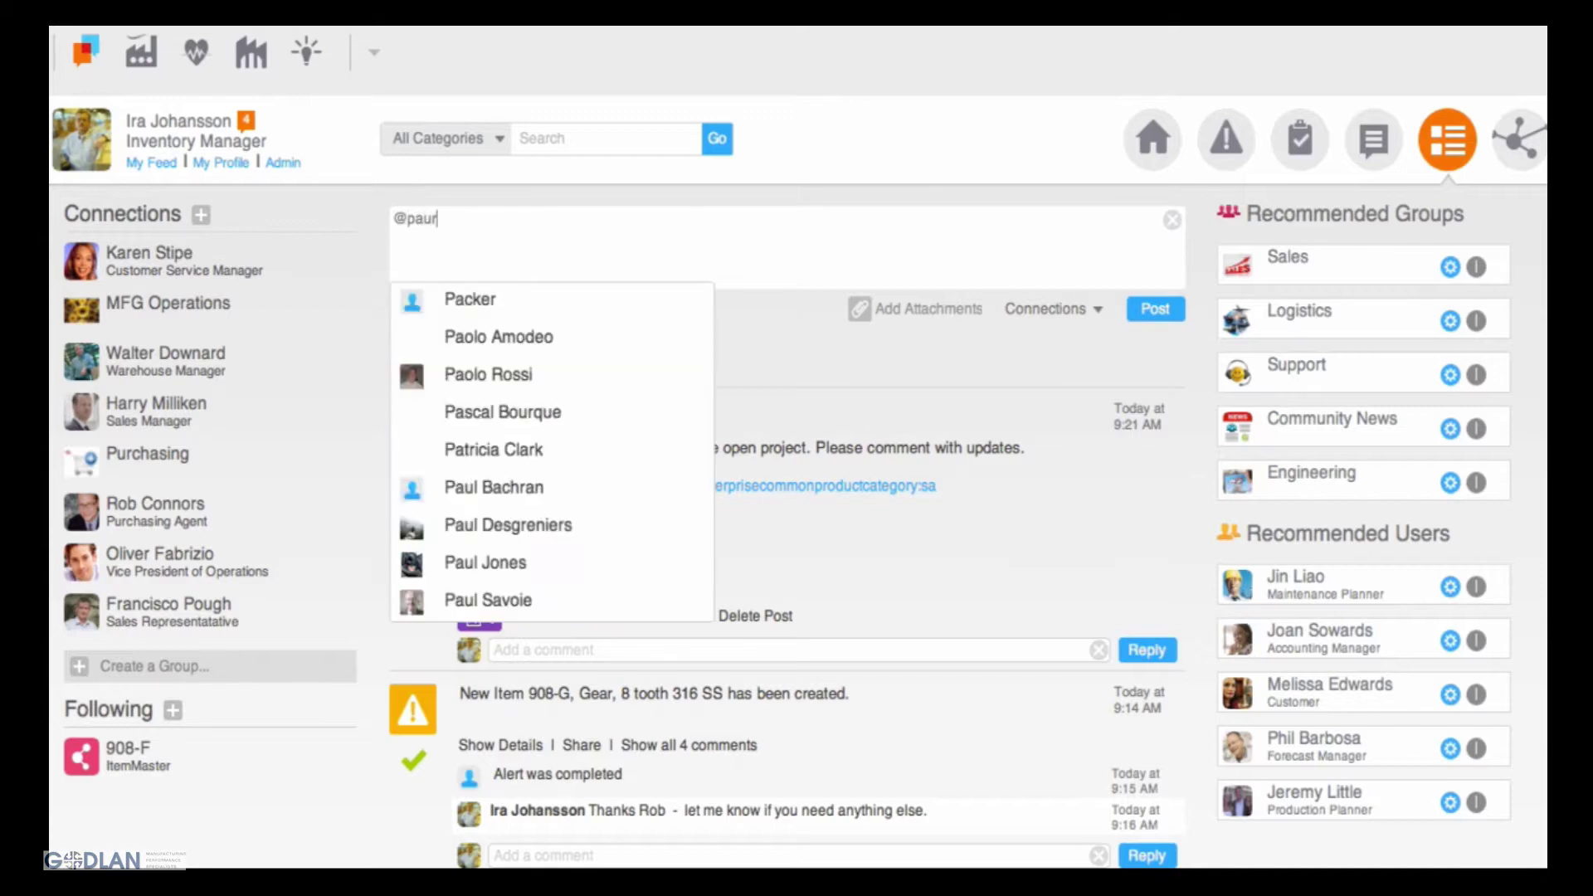
{"action": "key", "text": "BackSpace"}
{"action": "key", "text": "BackSpace"}
{"action": "key", "text": "BackSpace"}
{"action": "type", "text": "urchas"}
{"action": "left_click", "coordinate": [497, 347]}
{"action": "type", "text": "Please let me know when we get the analysis discussed at the design meeting complete.  I will look for items we can replace or update."}
{"action": "left_click", "coordinate": [1072, 318]}
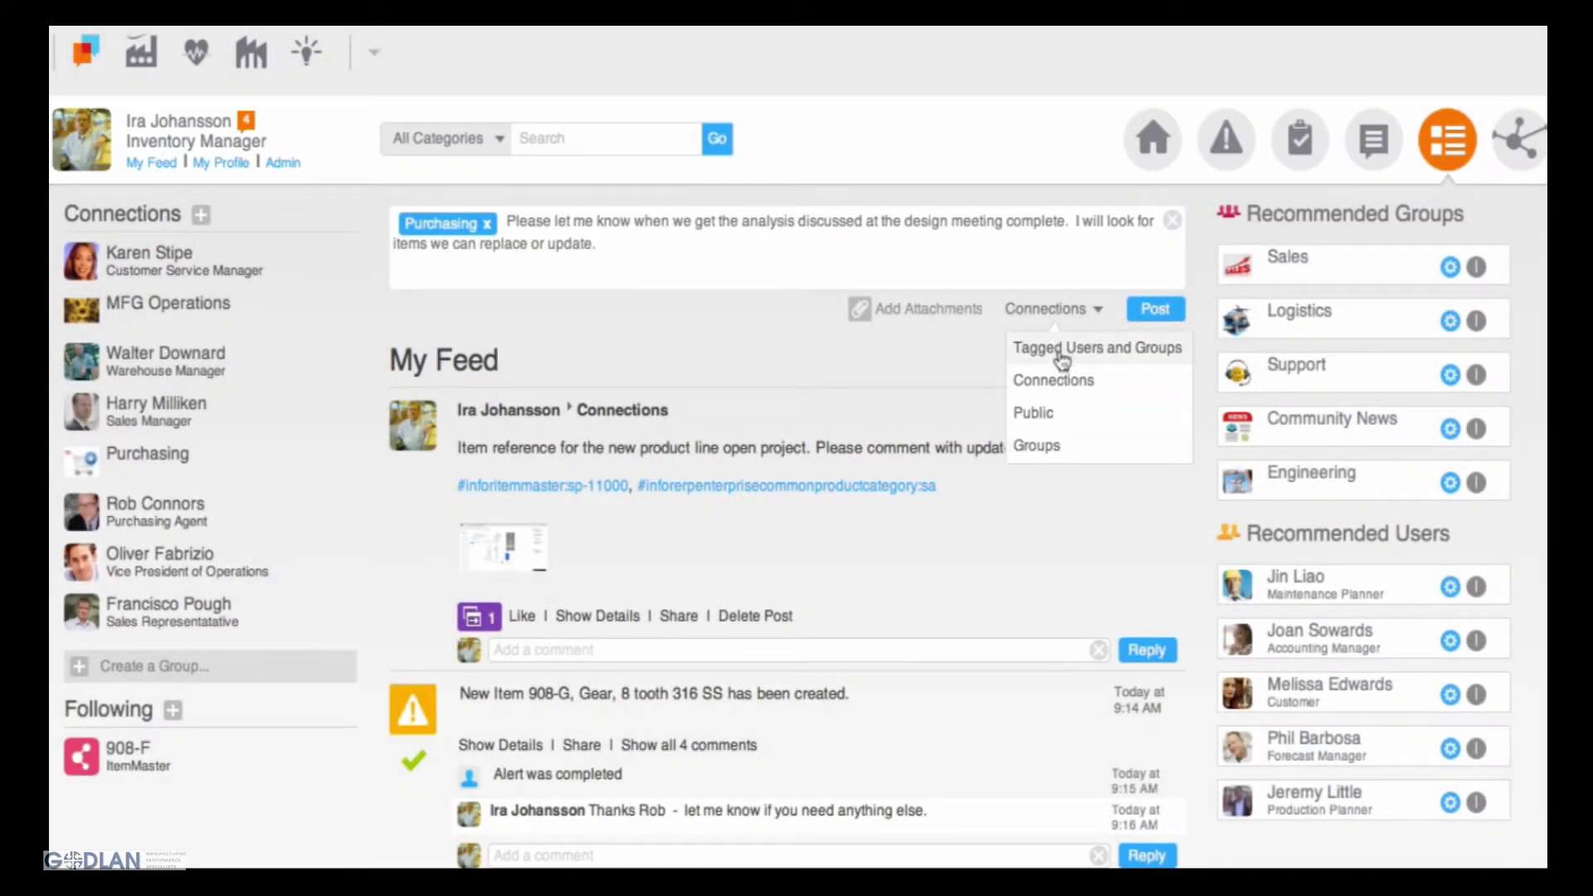
{"action": "left_click", "coordinate": [1061, 357]}
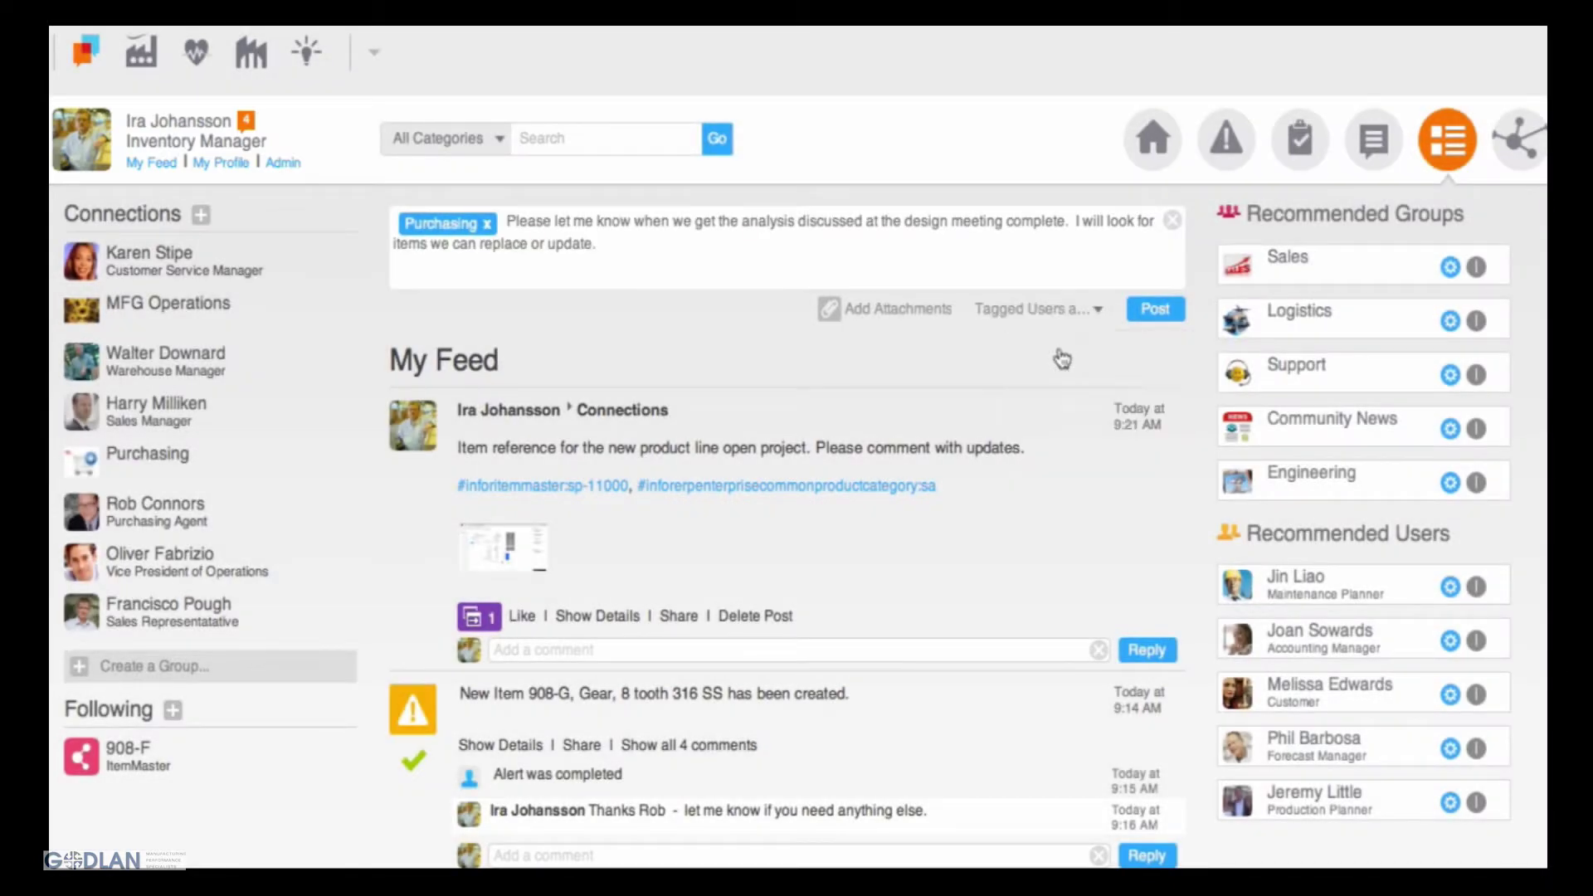
{"action": "left_click", "coordinate": [1166, 319]}
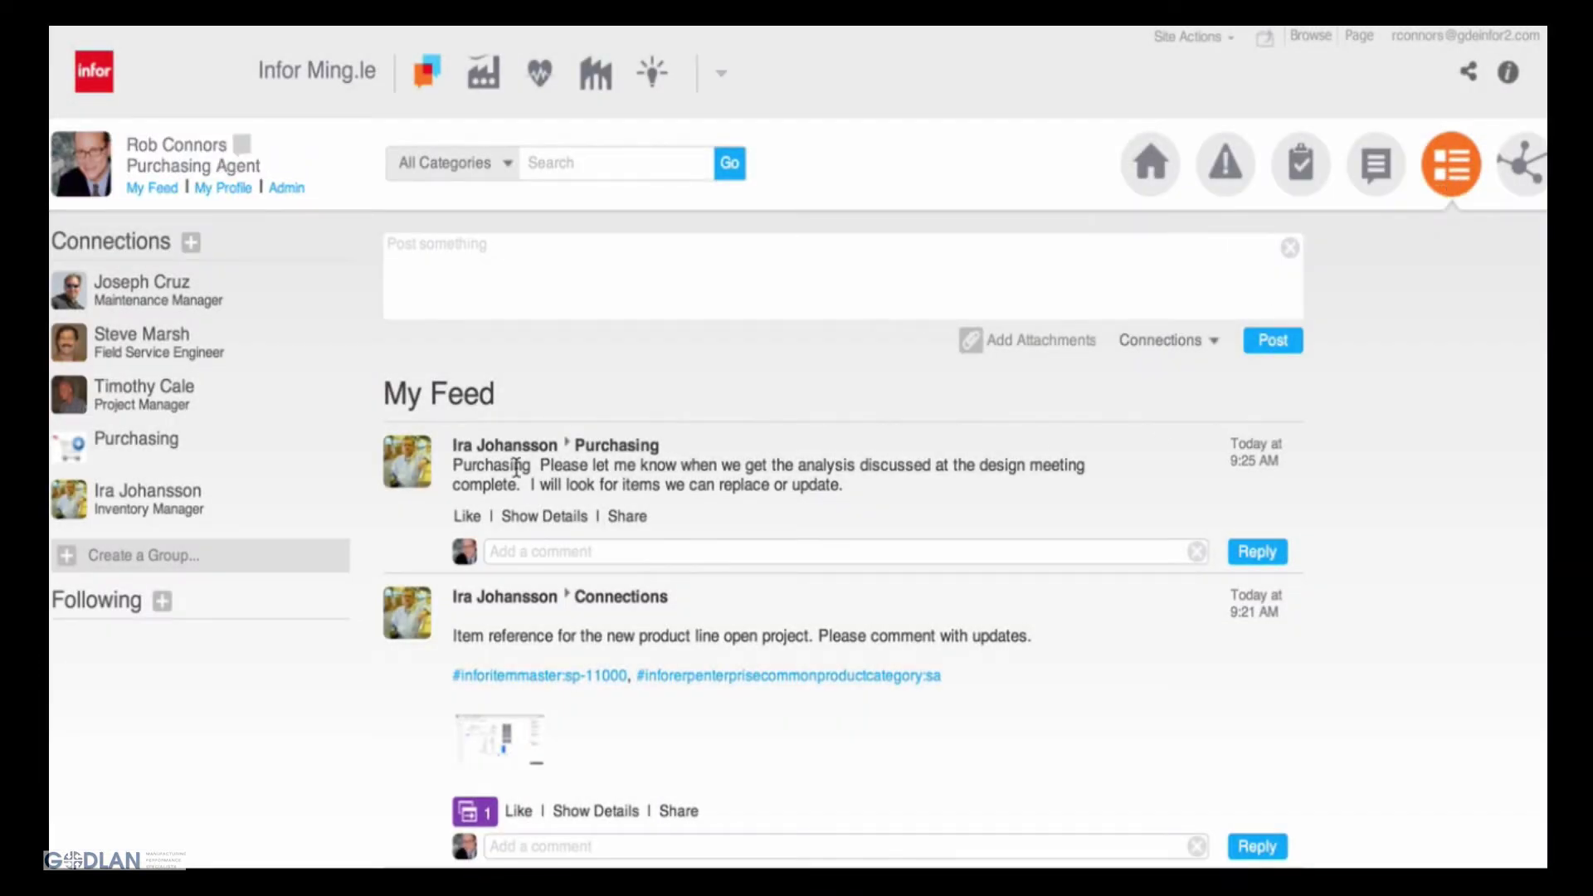
Step: Reply 'i will be glad to take a look' under the Purchasing post
{"action": "left_click", "coordinate": [533, 551]}
{"action": "type", "text": "i will b"}
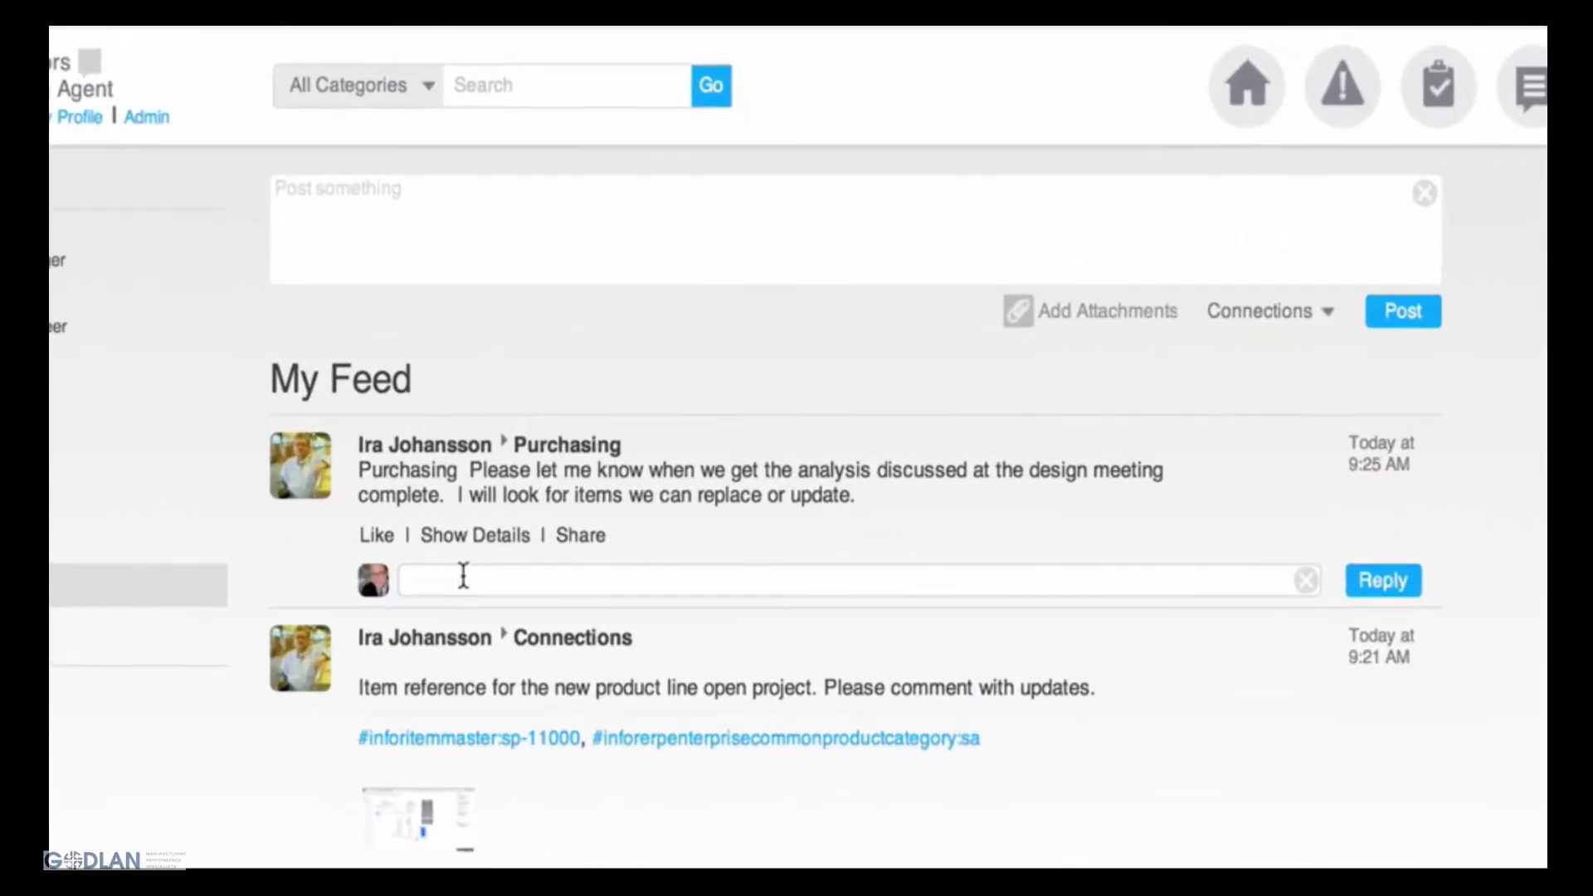
{"action": "type", "text": "e glad to take a look"}
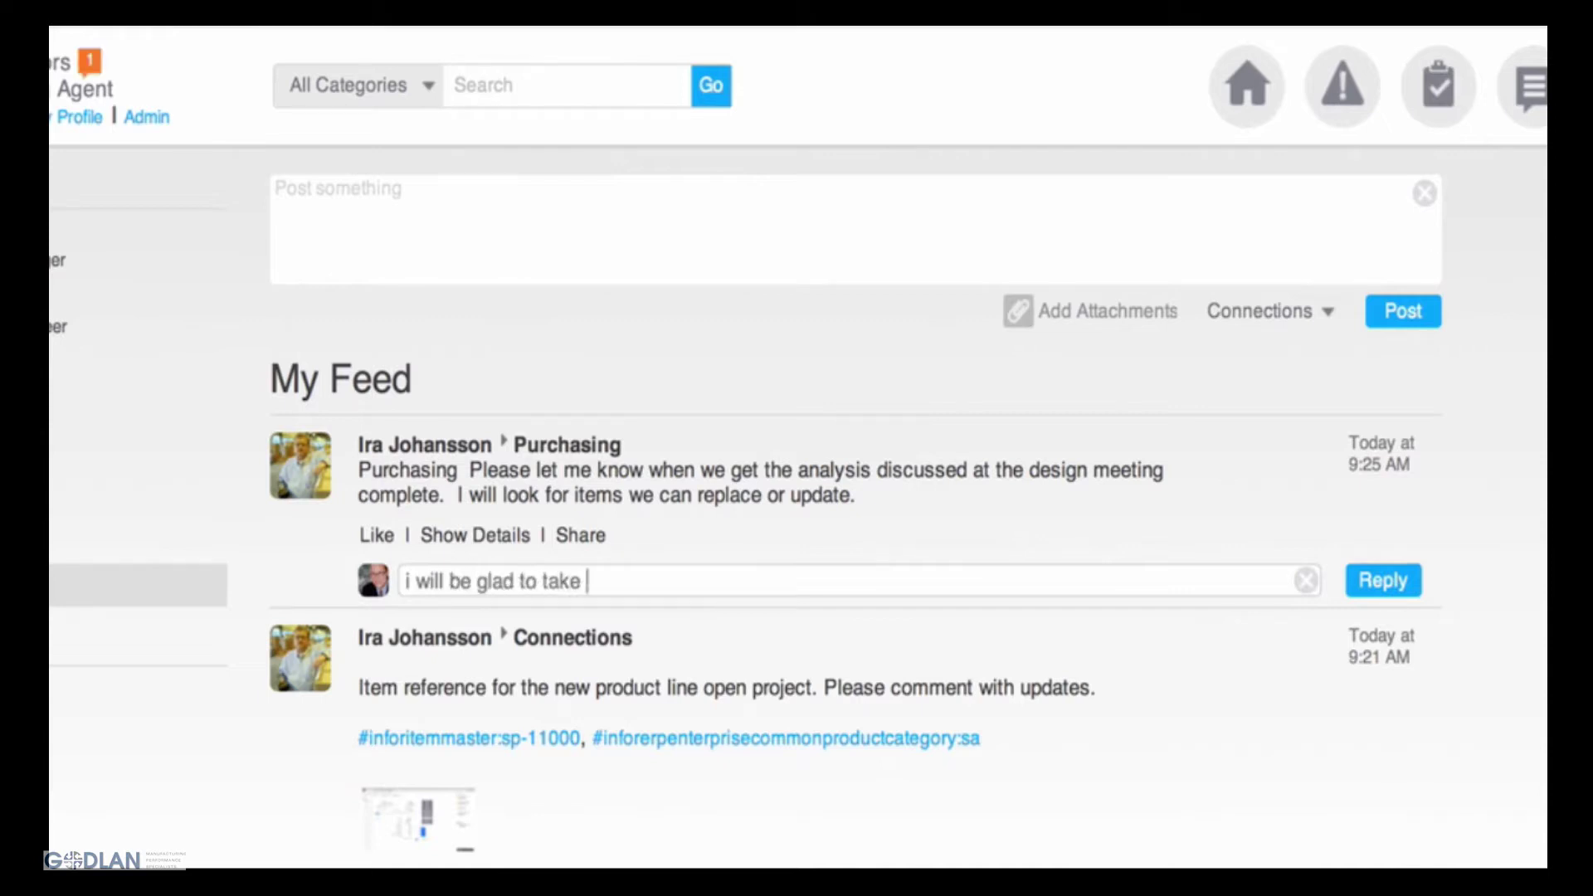
{"action": "left_click", "coordinate": [1397, 581]}
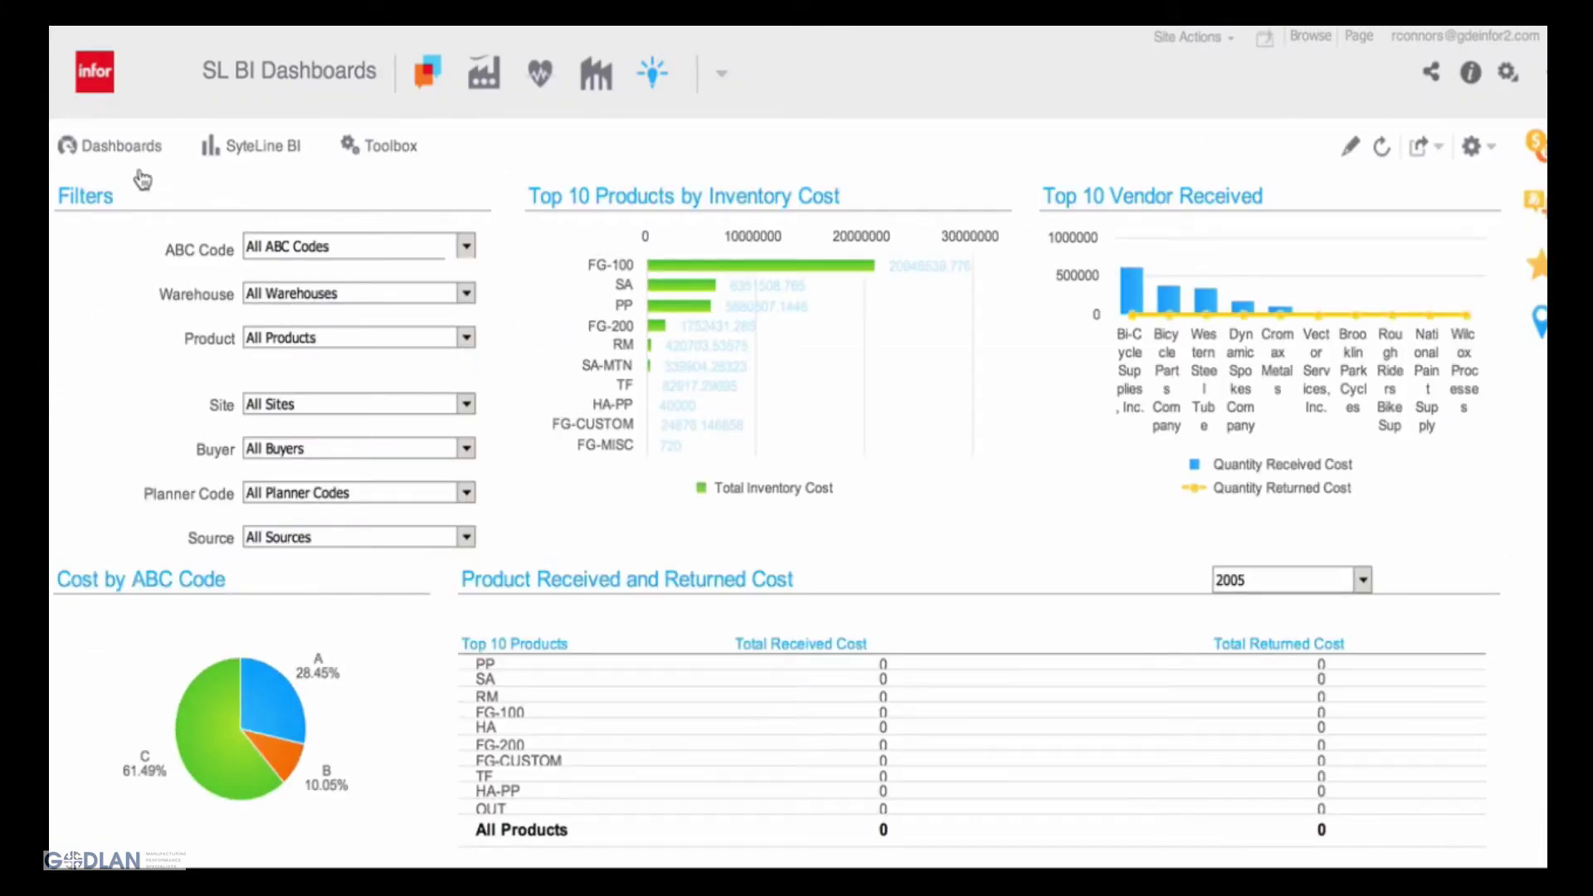
Step: Load the Job and Material Analysis dashboard and filter it to Actual item FG-100 (A)
{"action": "left_click", "coordinate": [121, 148]}
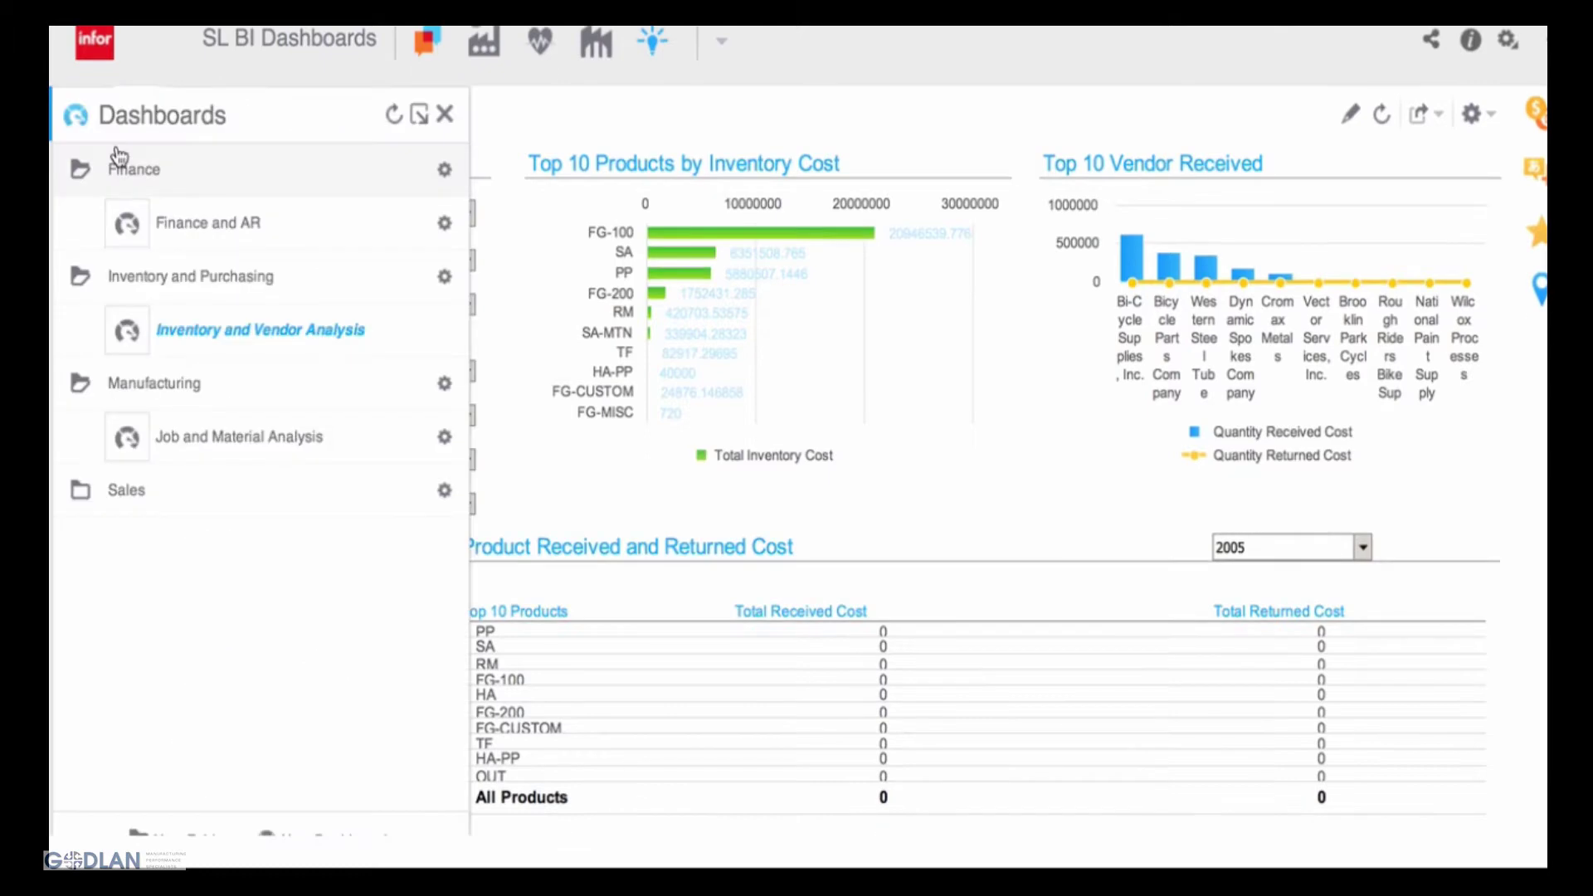
{"action": "left_click", "coordinate": [213, 438]}
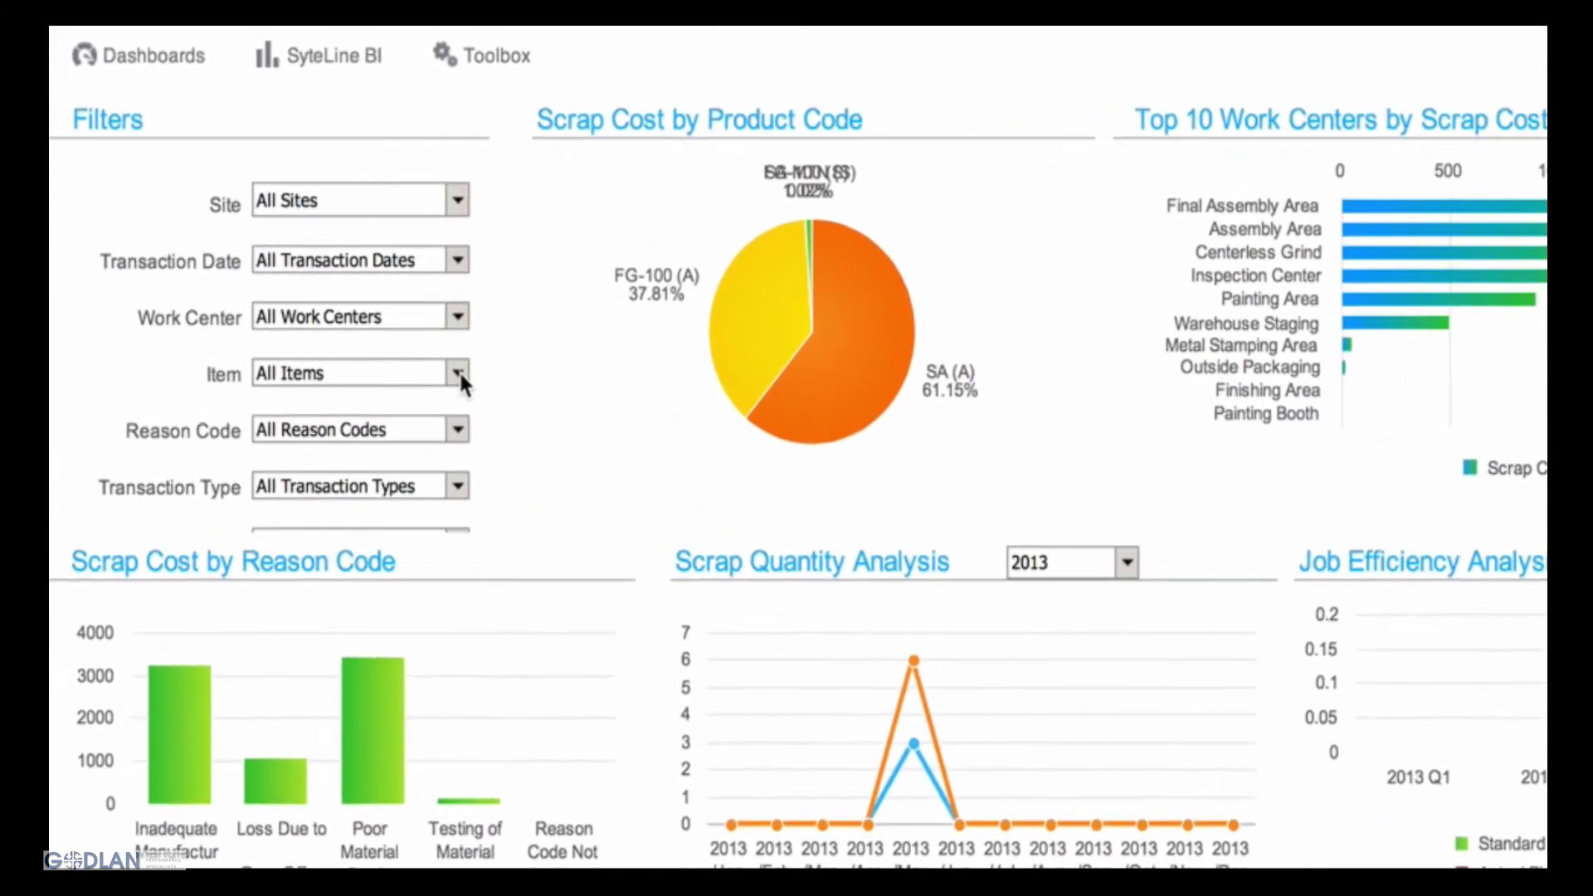
{"action": "left_click", "coordinate": [459, 370]}
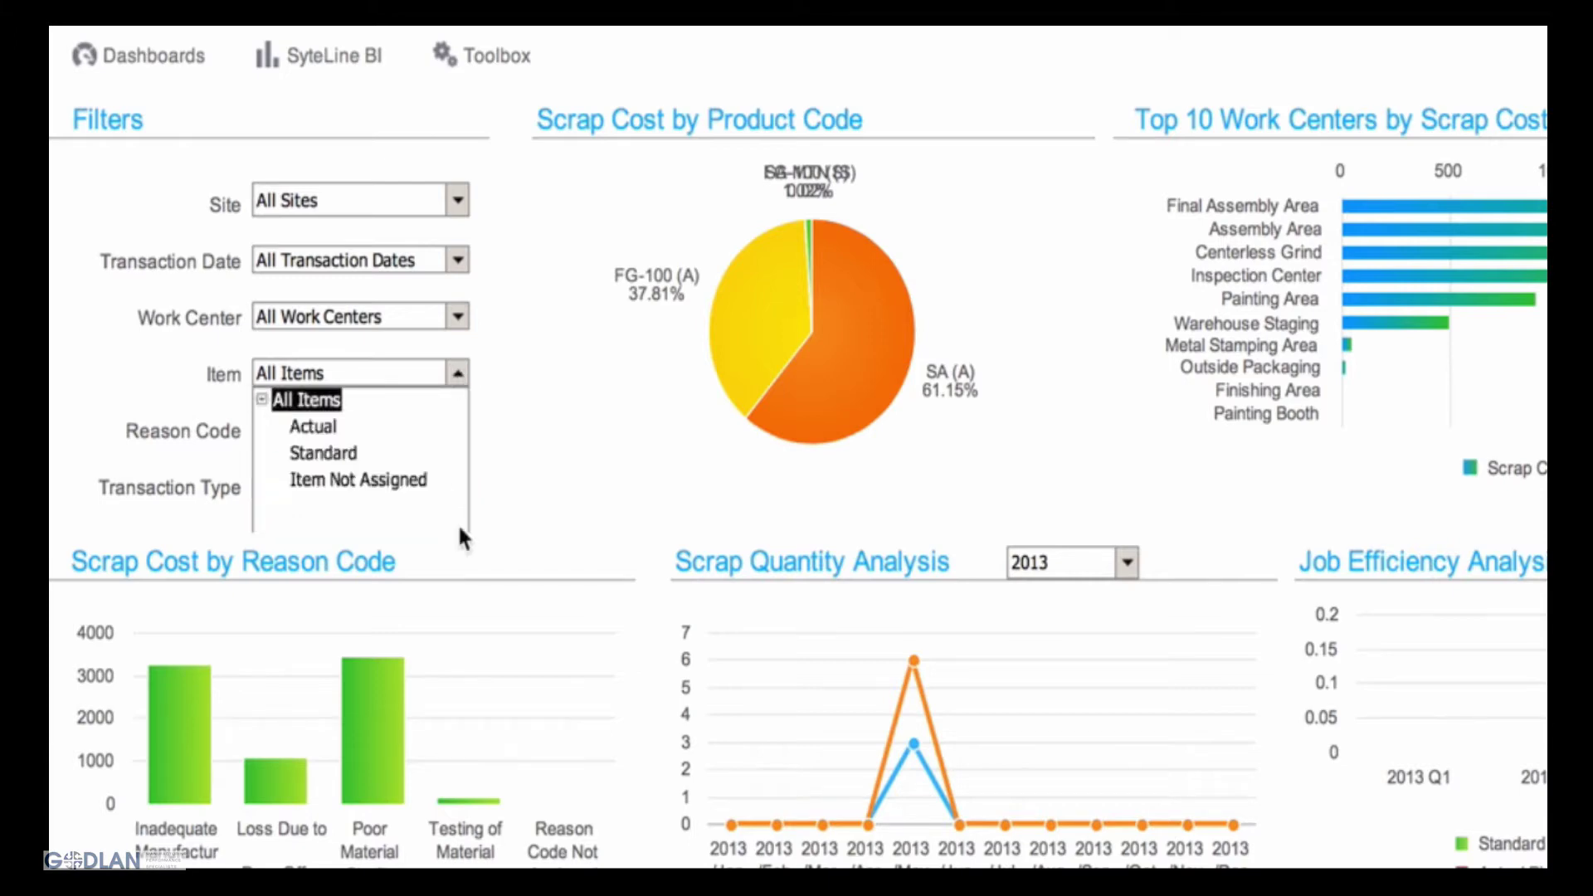
{"action": "left_click", "coordinate": [279, 426]}
{"action": "scroll", "coordinate": [393, 499], "scroll_direction": "down", "scroll_amount": 3}
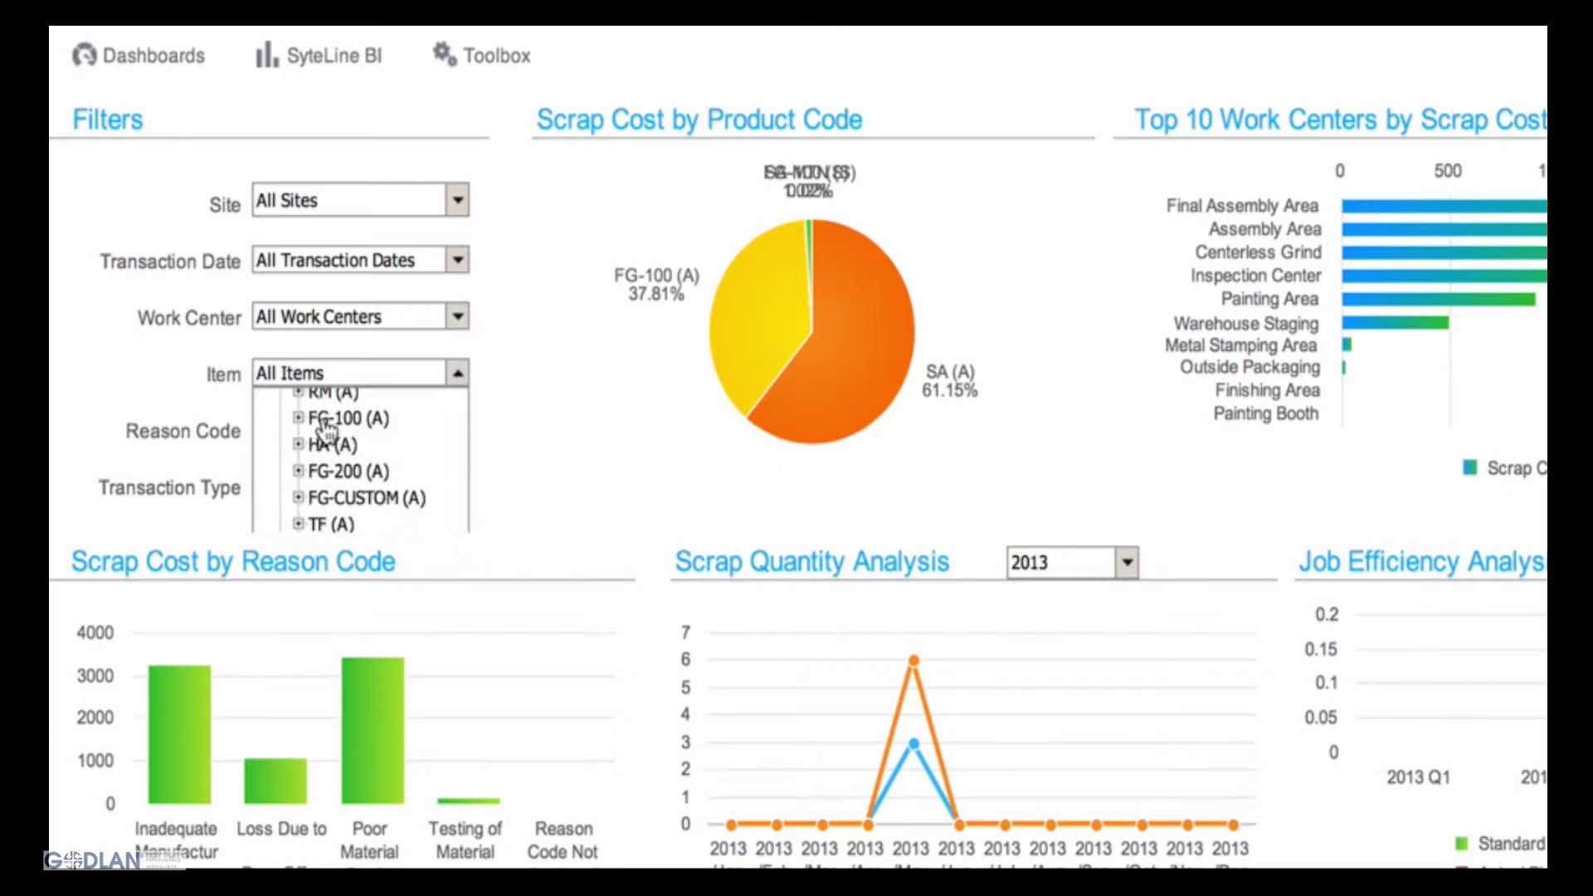
{"action": "left_click", "coordinate": [332, 413]}
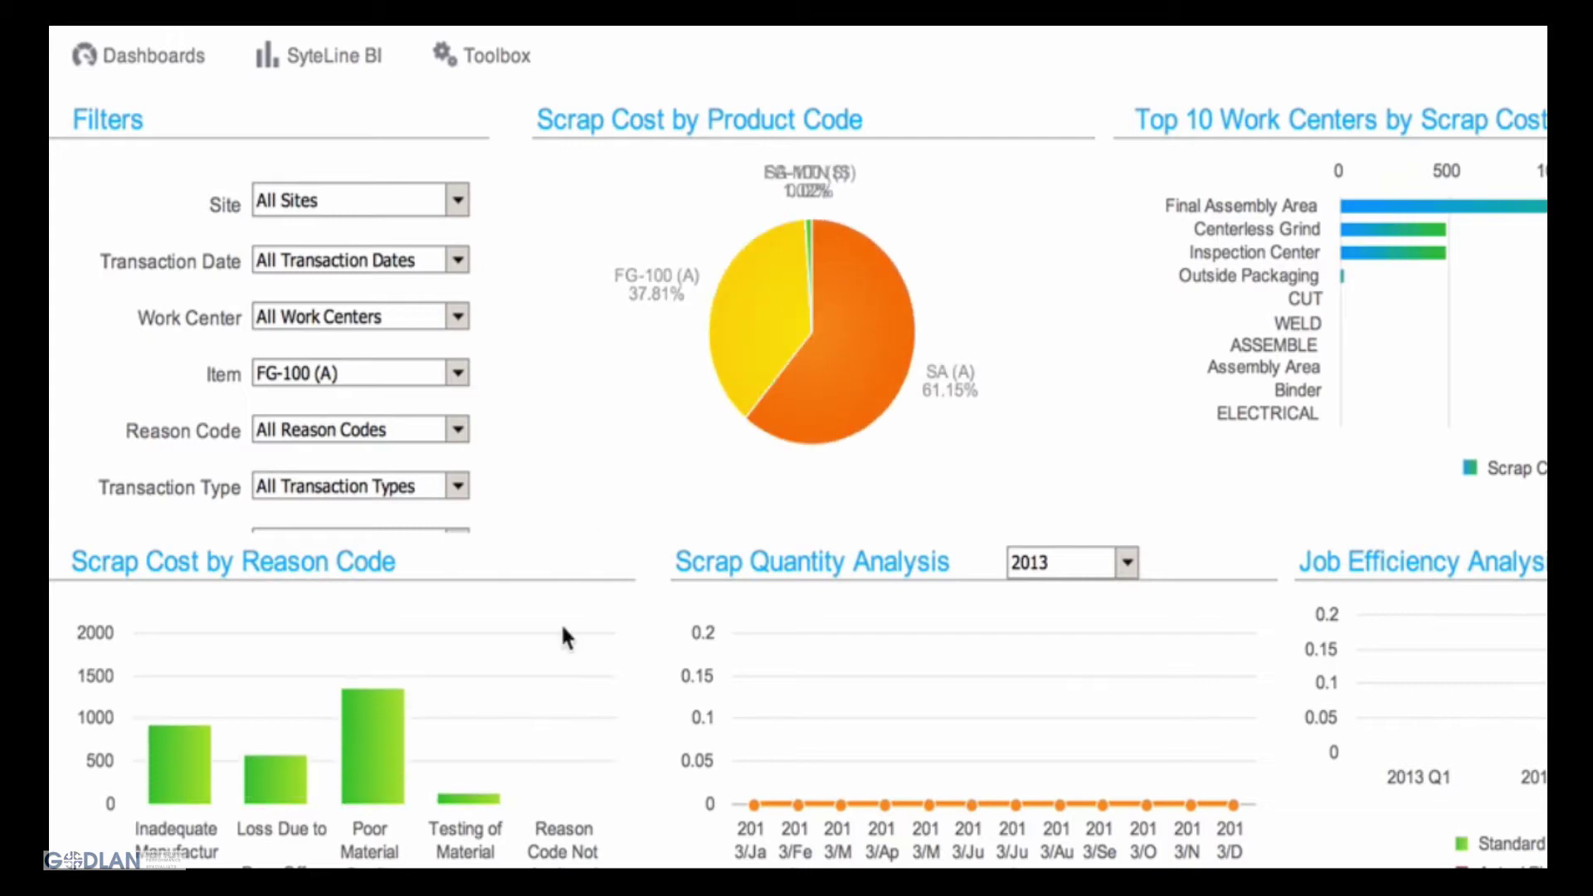
{"action": "mouse_move", "coordinate": [387, 758]}
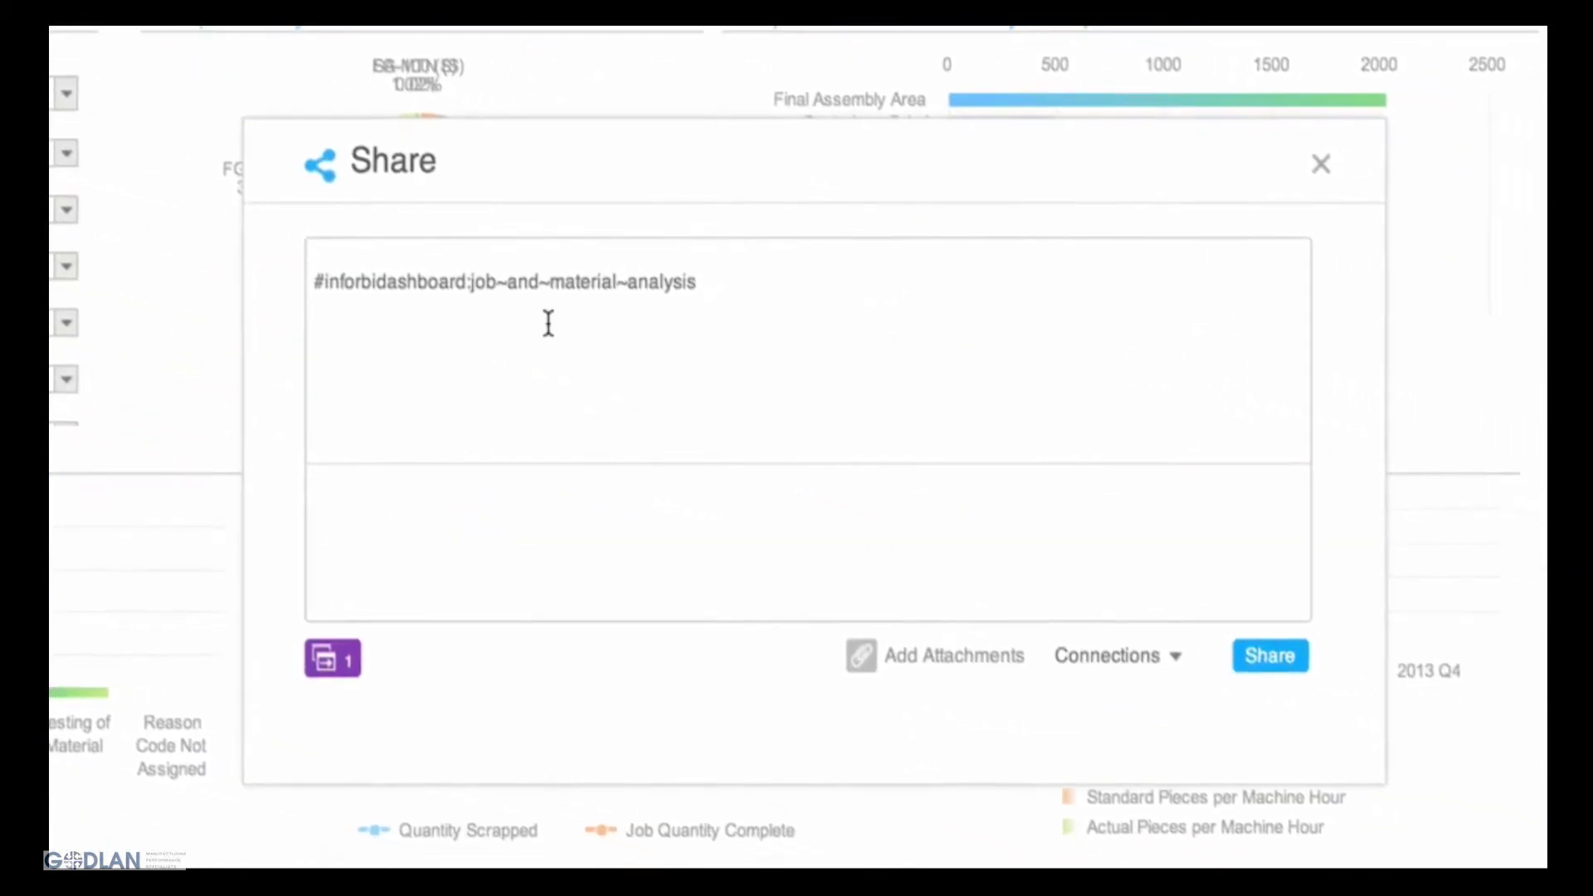
{"action": "type", "text": "pur"}
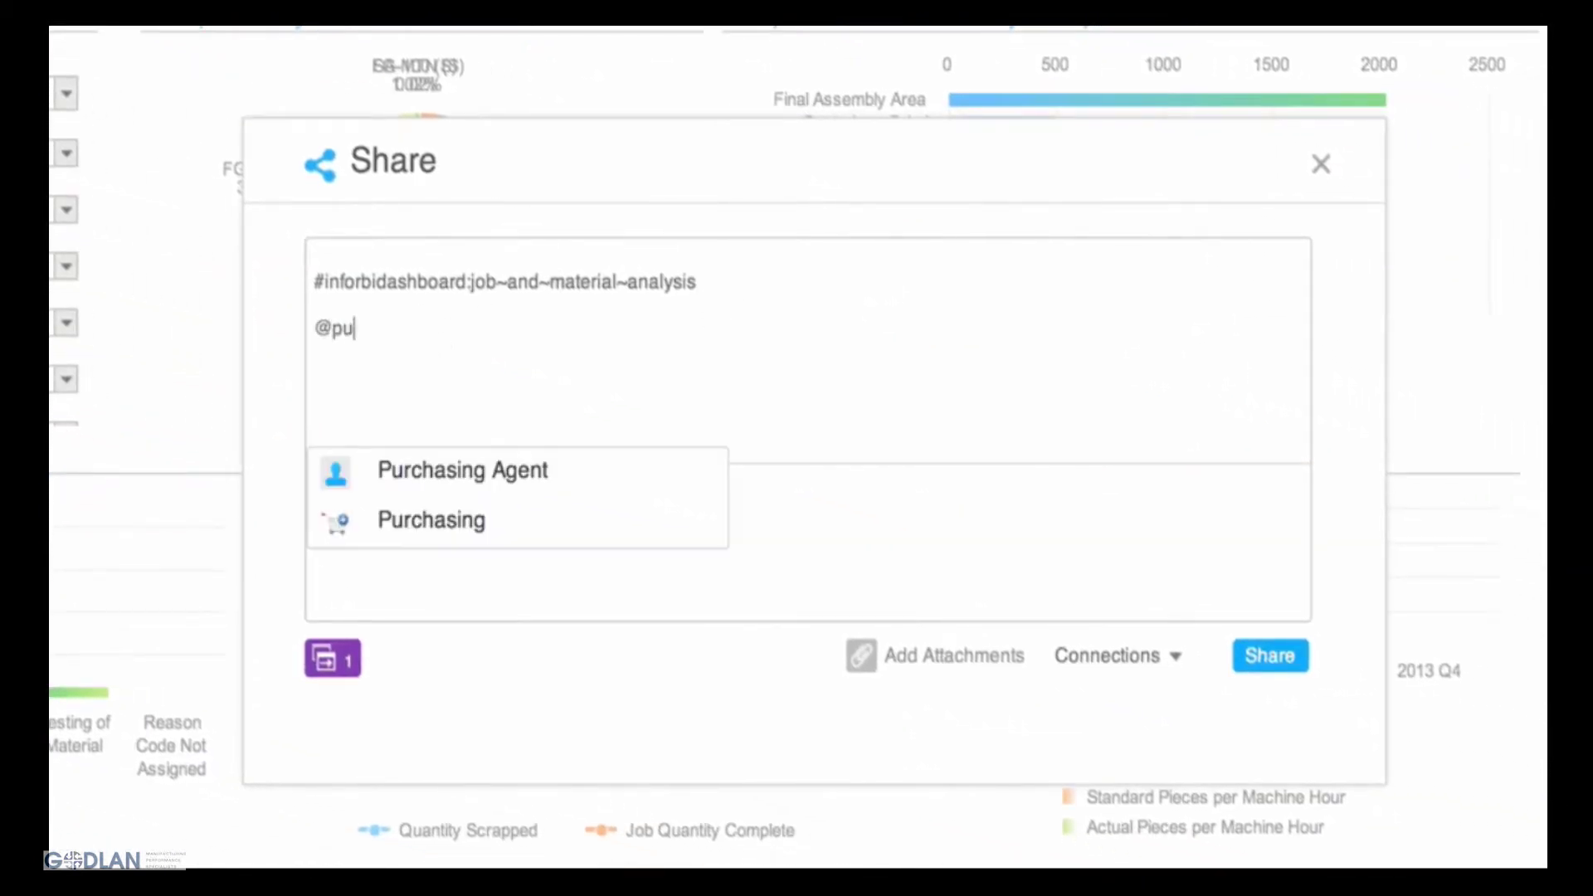
{"action": "left_click", "coordinate": [437, 531]}
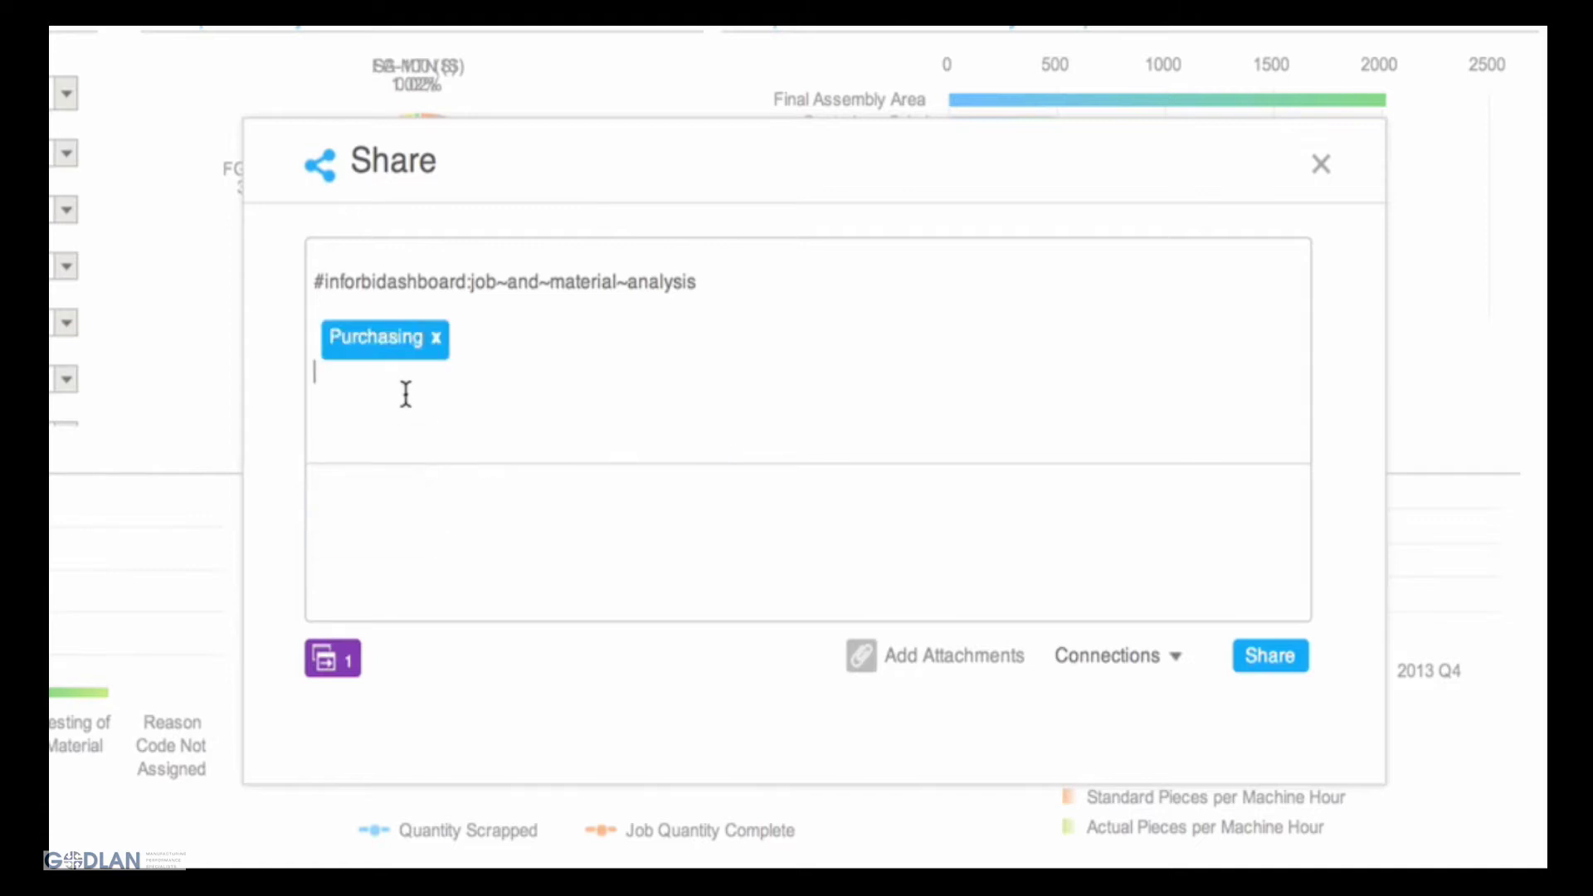
{"action": "type", "text": "It appears to "}
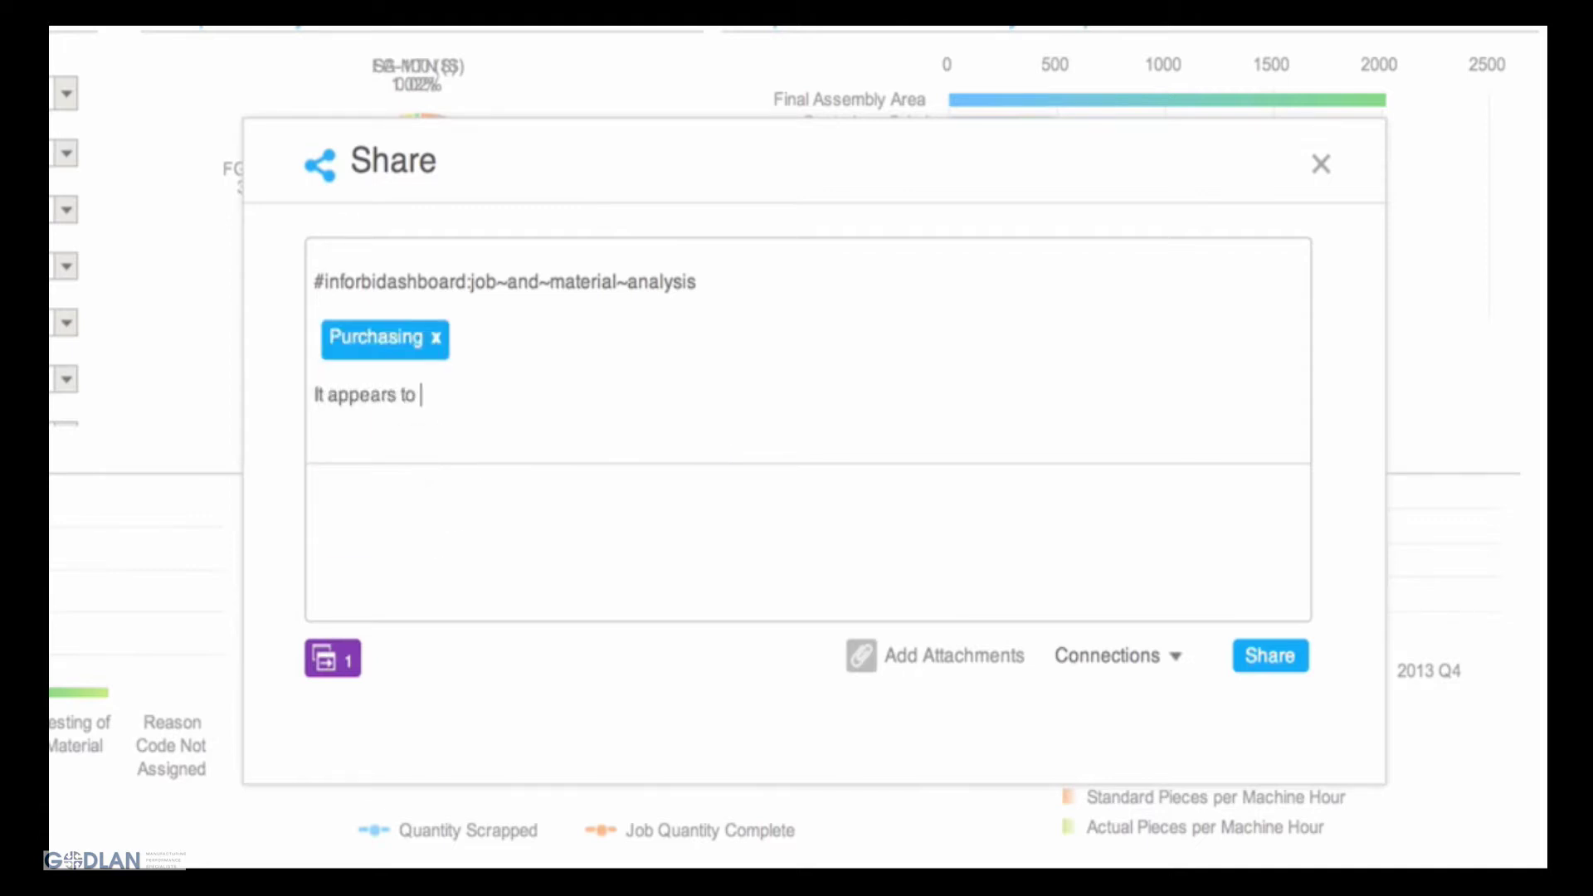
{"action": "type", "text": "be a poor qualit"}
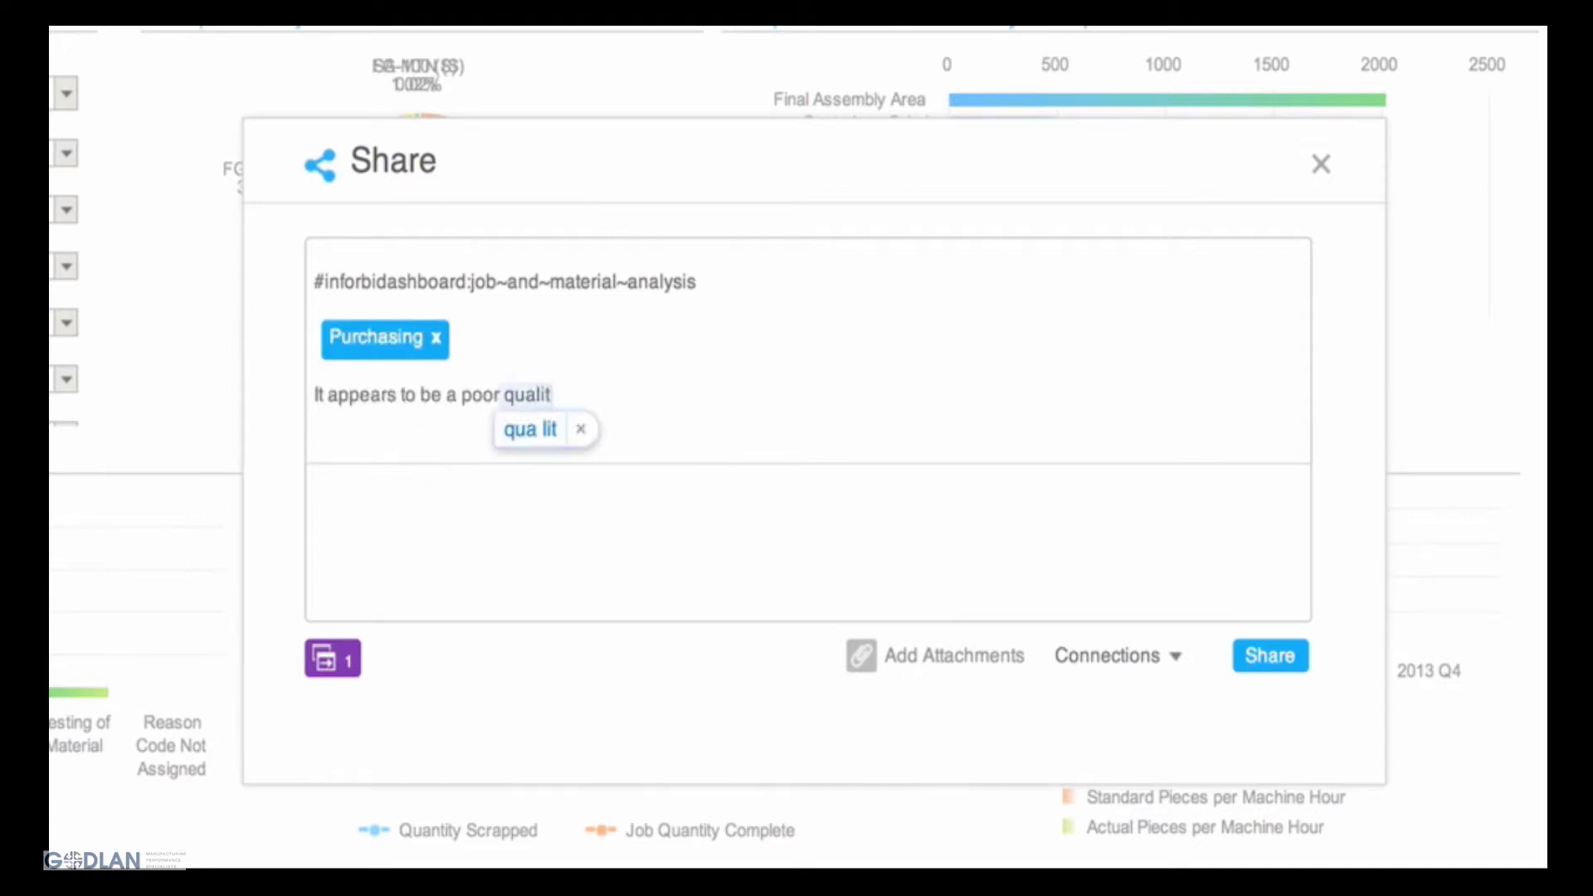
{"action": "type", "text": "y from the vendor.   Ple"}
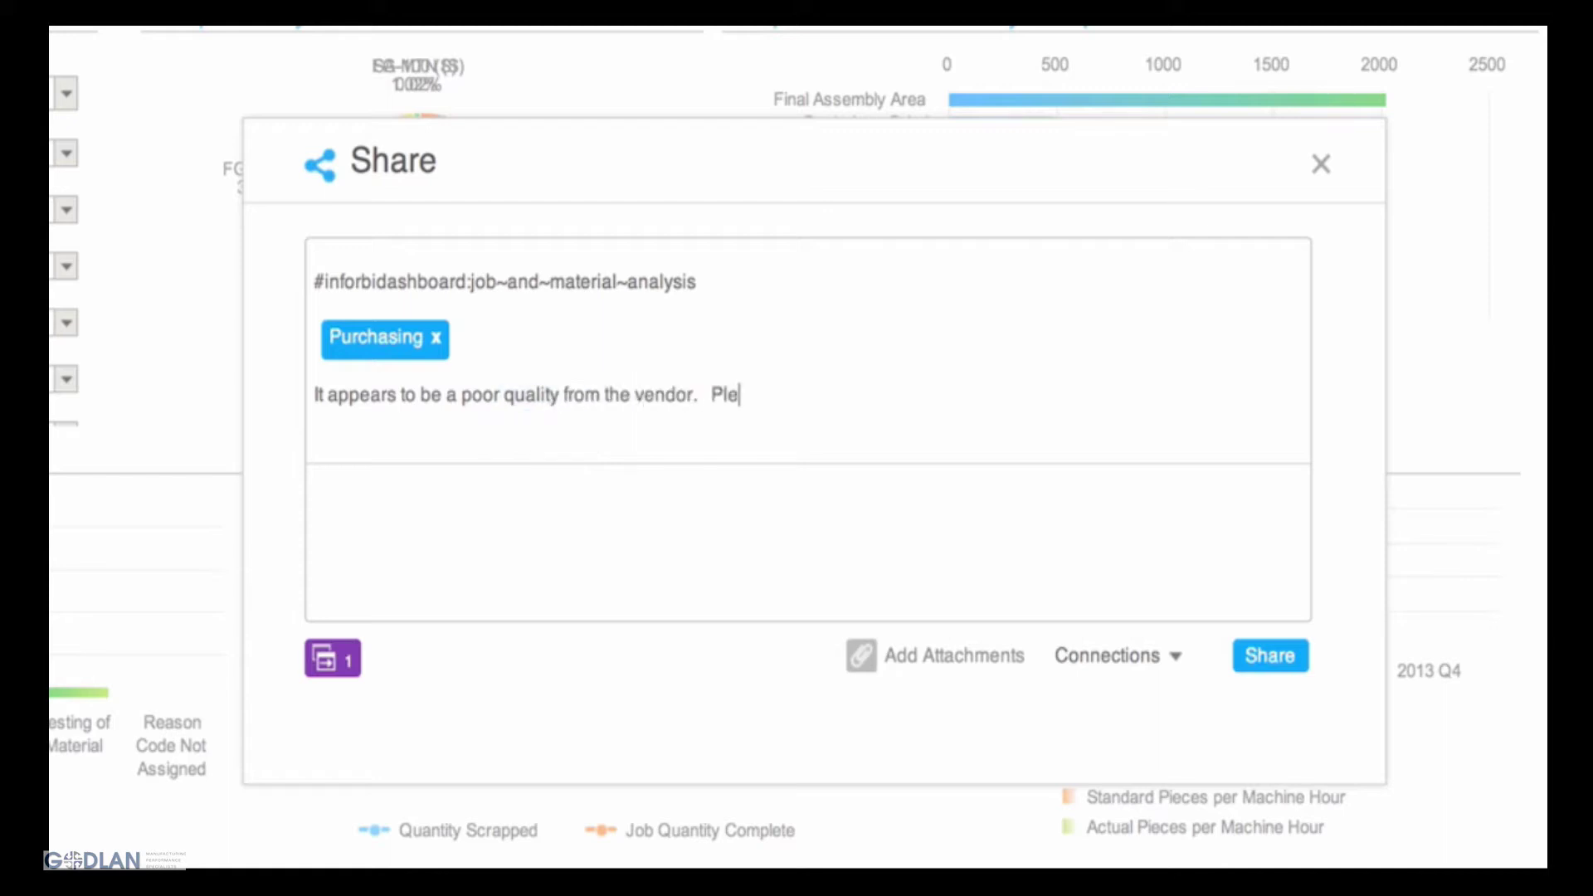
{"action": "type", "text": "ase create new item so i can begin sourcing"}
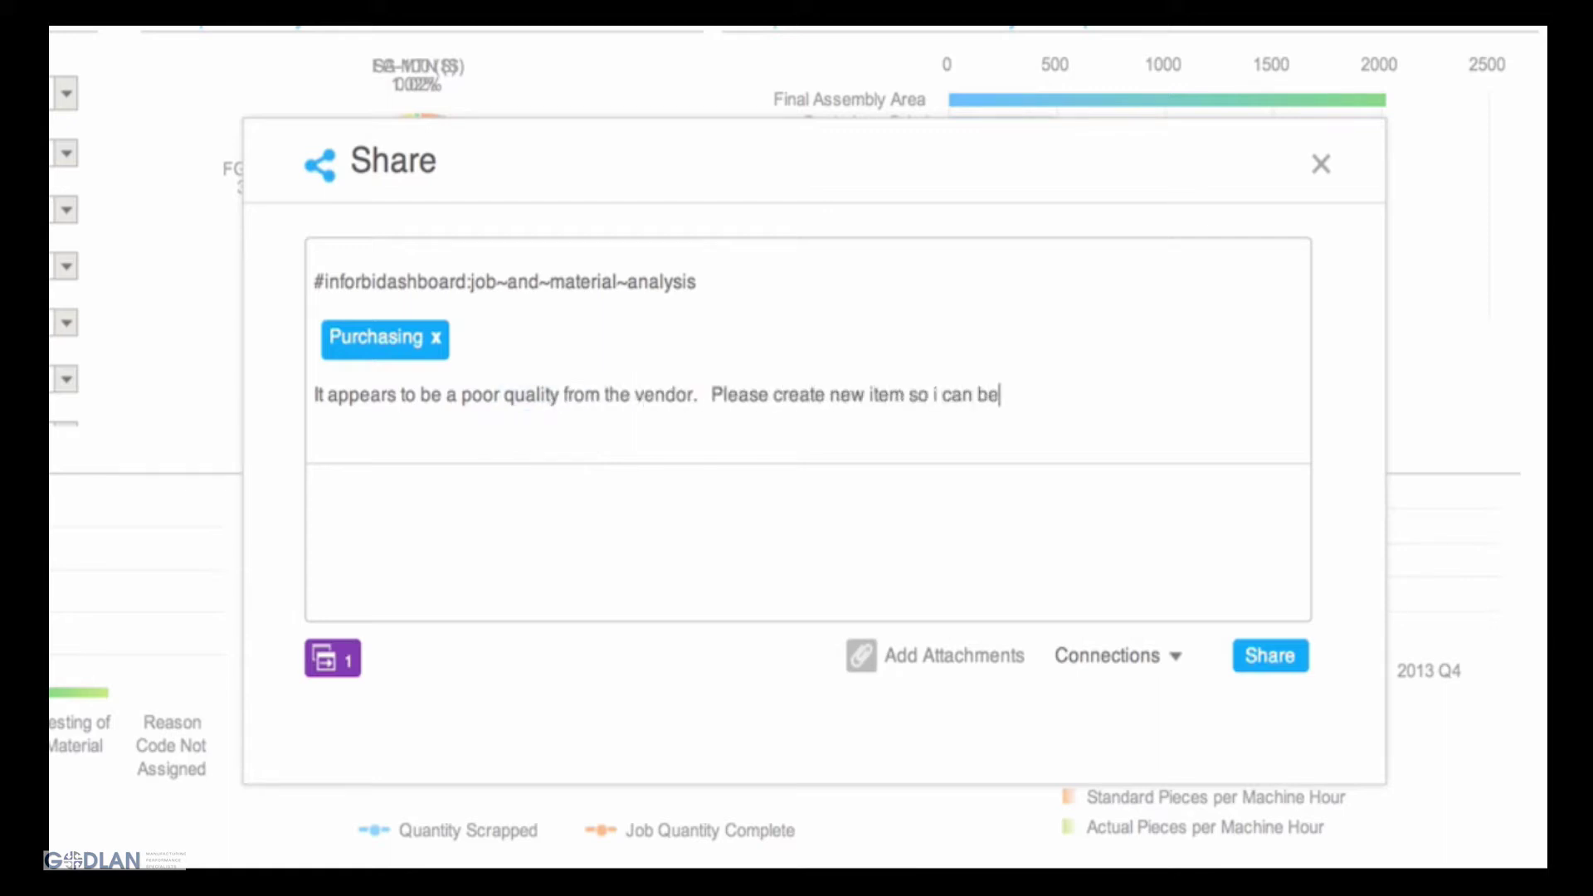
{"action": "type", "text": "."}
{"action": "left_click", "coordinate": [1270, 656]}
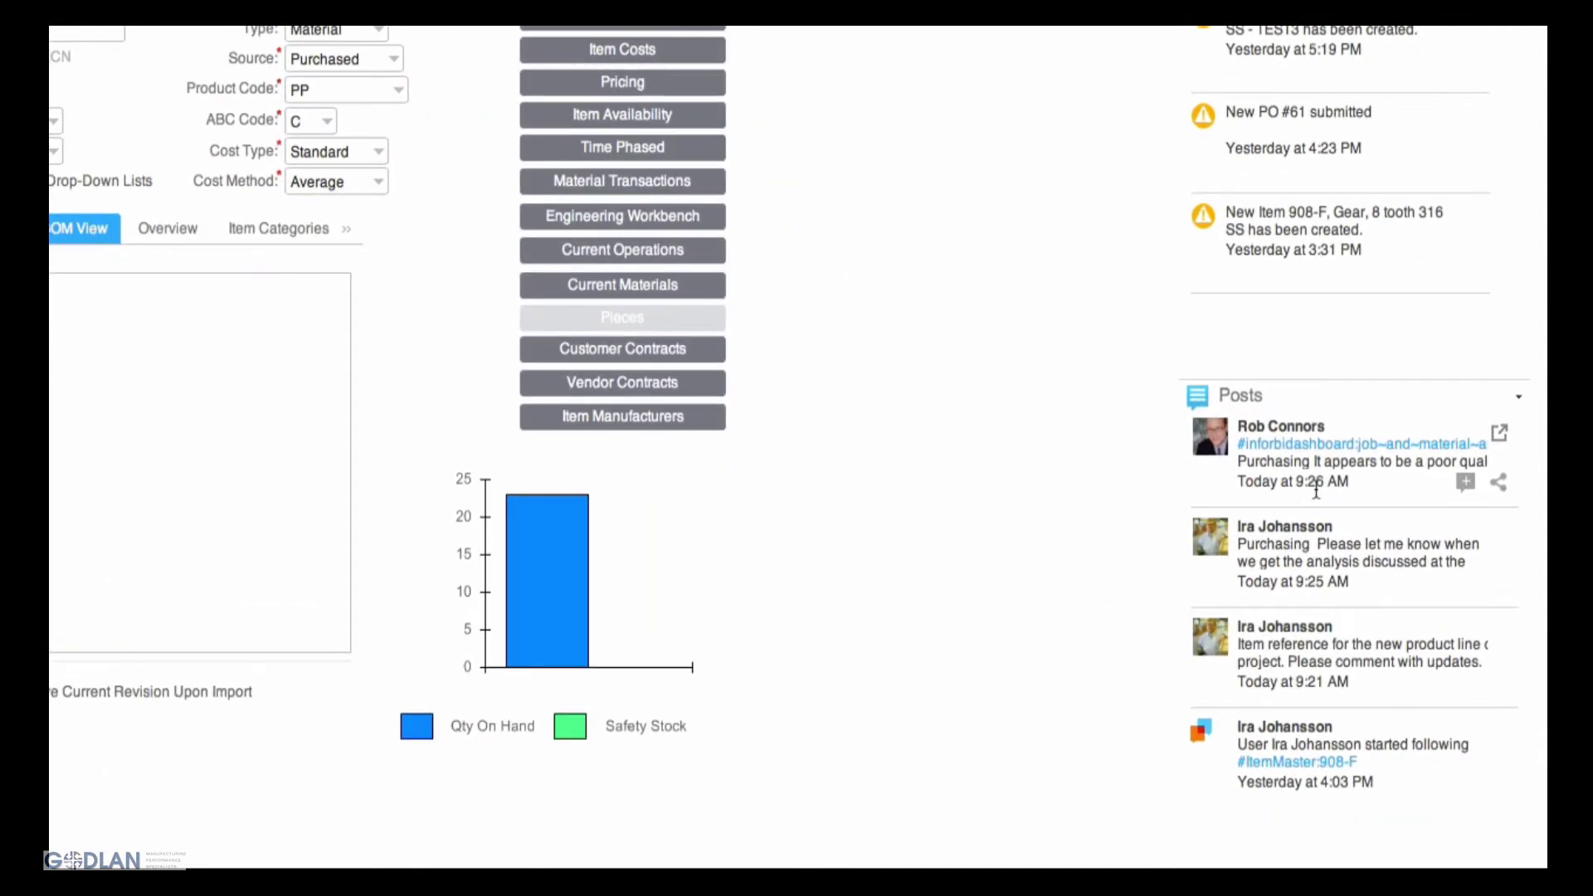
Step: Open the shared dashboard post and view its attached dashboard
{"action": "left_click", "coordinate": [1316, 481]}
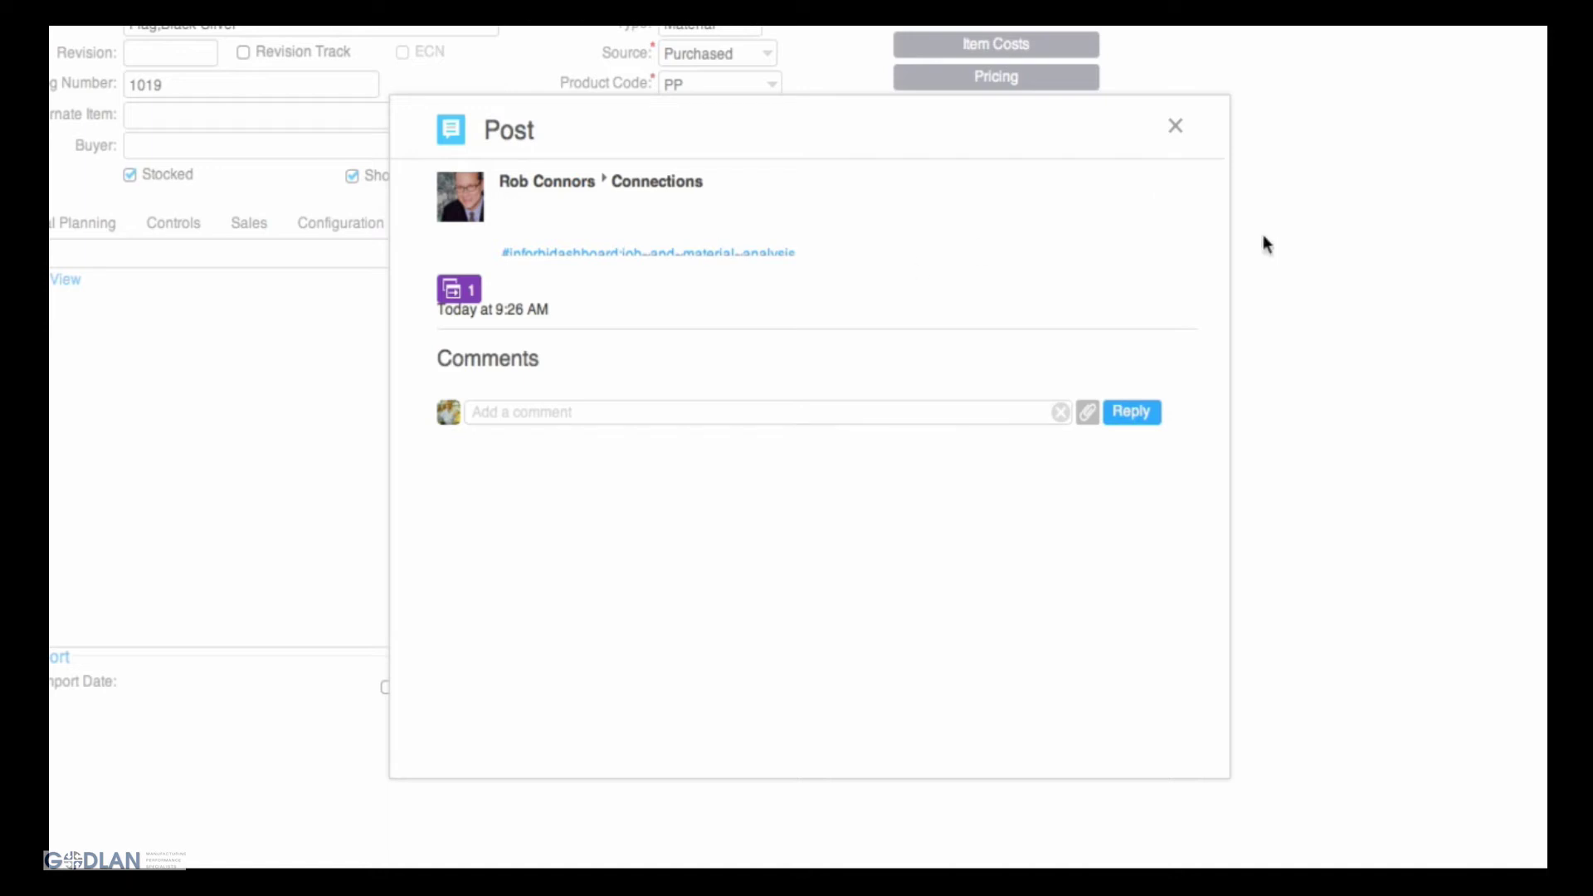
{"action": "left_click_drag", "start_coordinate": [1166, 227], "coordinate": [1166, 261]}
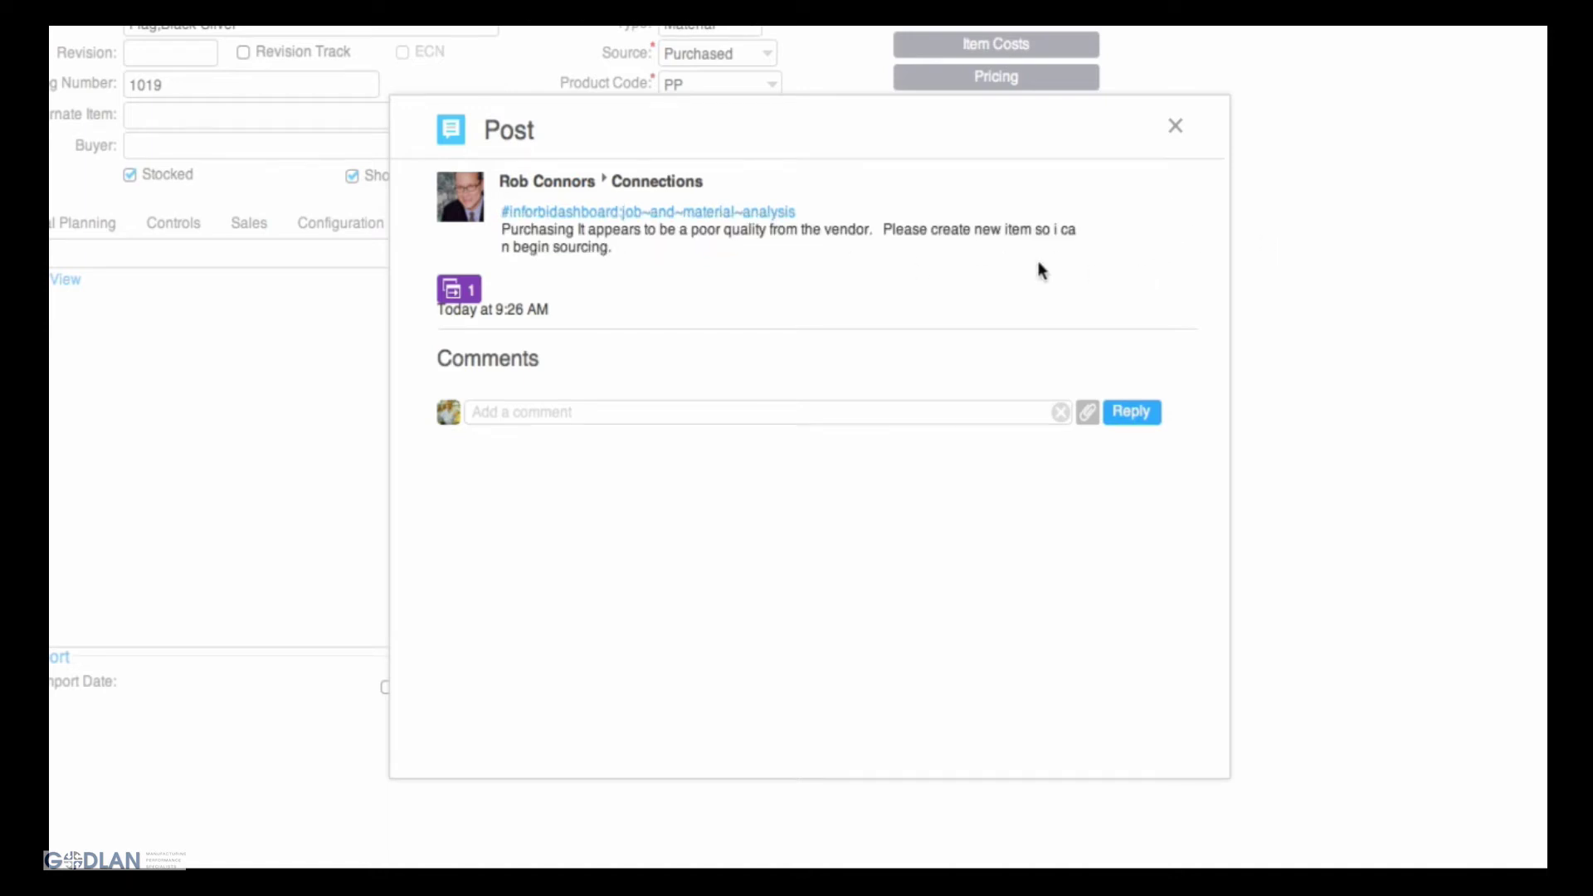
{"action": "left_click", "coordinate": [454, 291]}
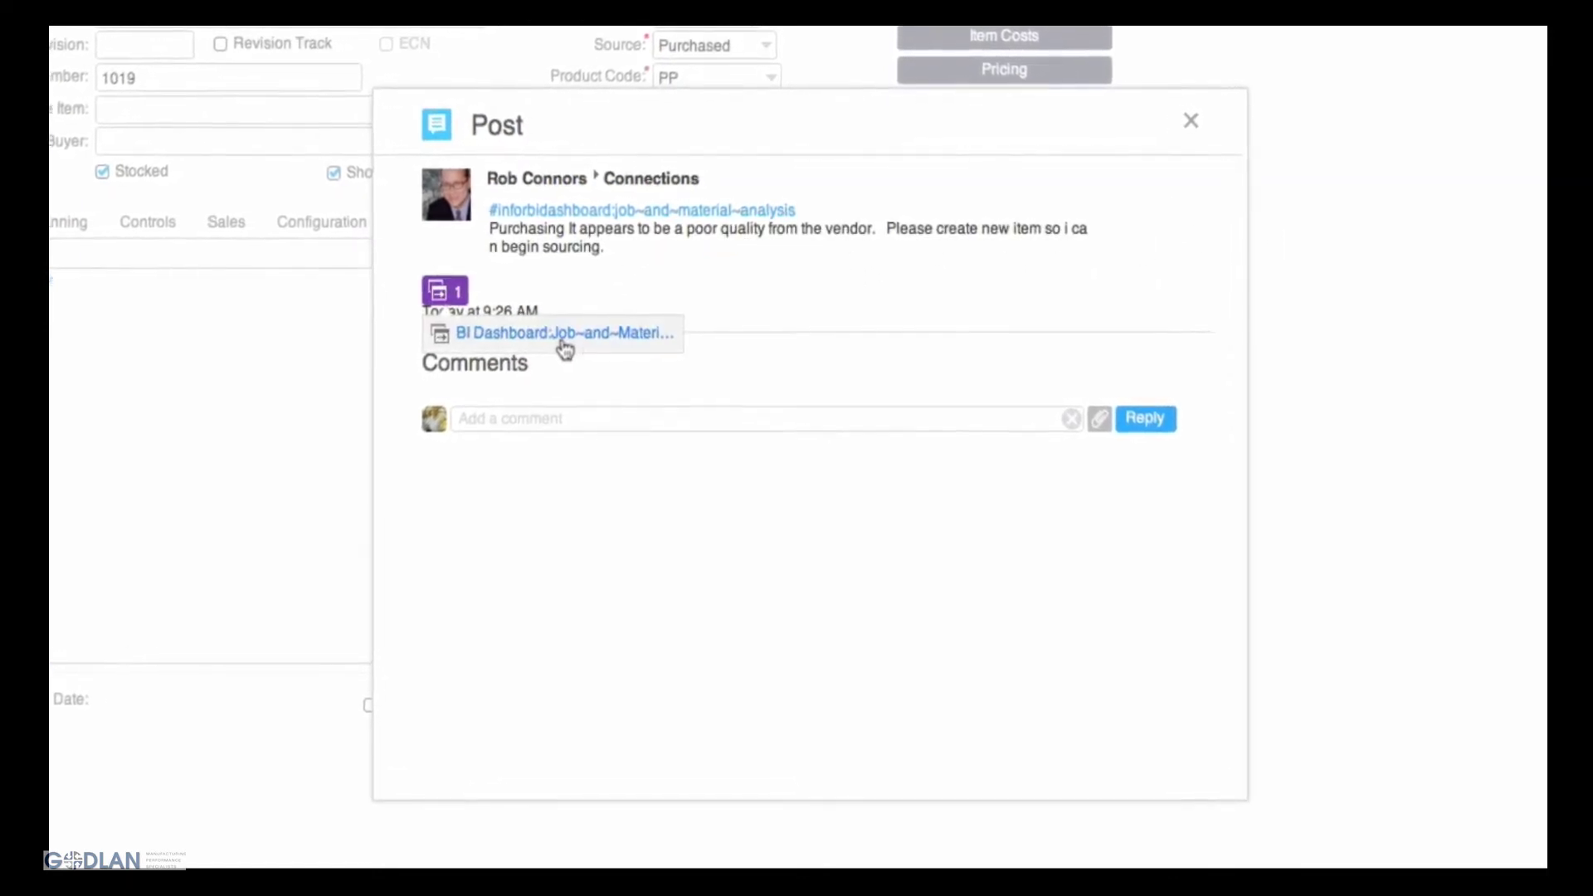
Step: Reply 'I will chase it down.' on the post and close it
{"action": "left_click", "coordinate": [518, 431]}
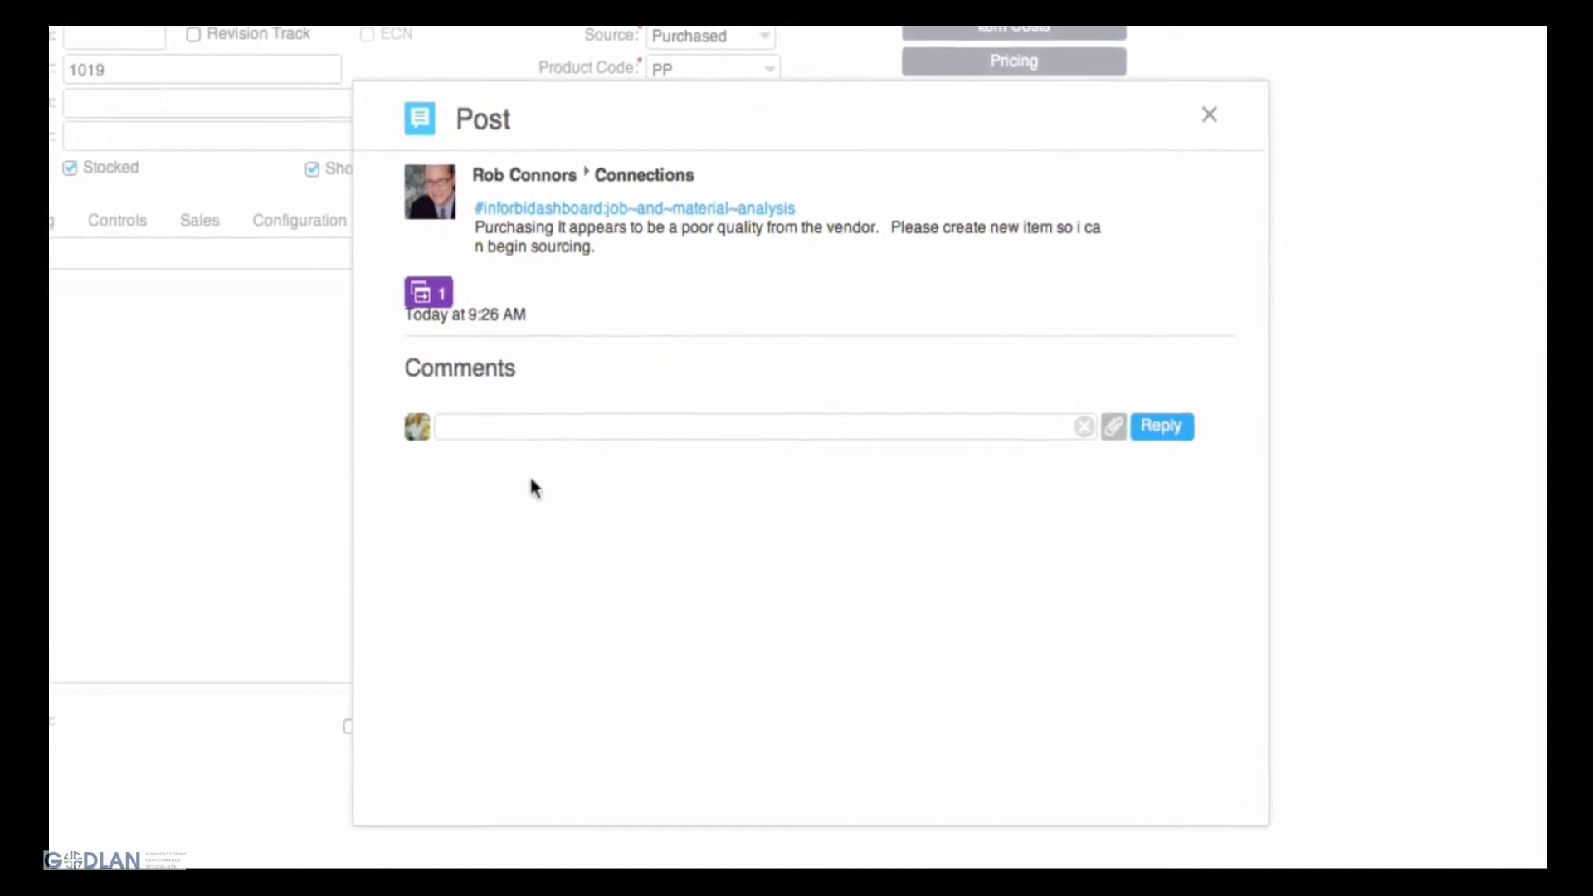
{"action": "type", "text": "I will chase it down."}
{"action": "left_click", "coordinate": [1200, 429]}
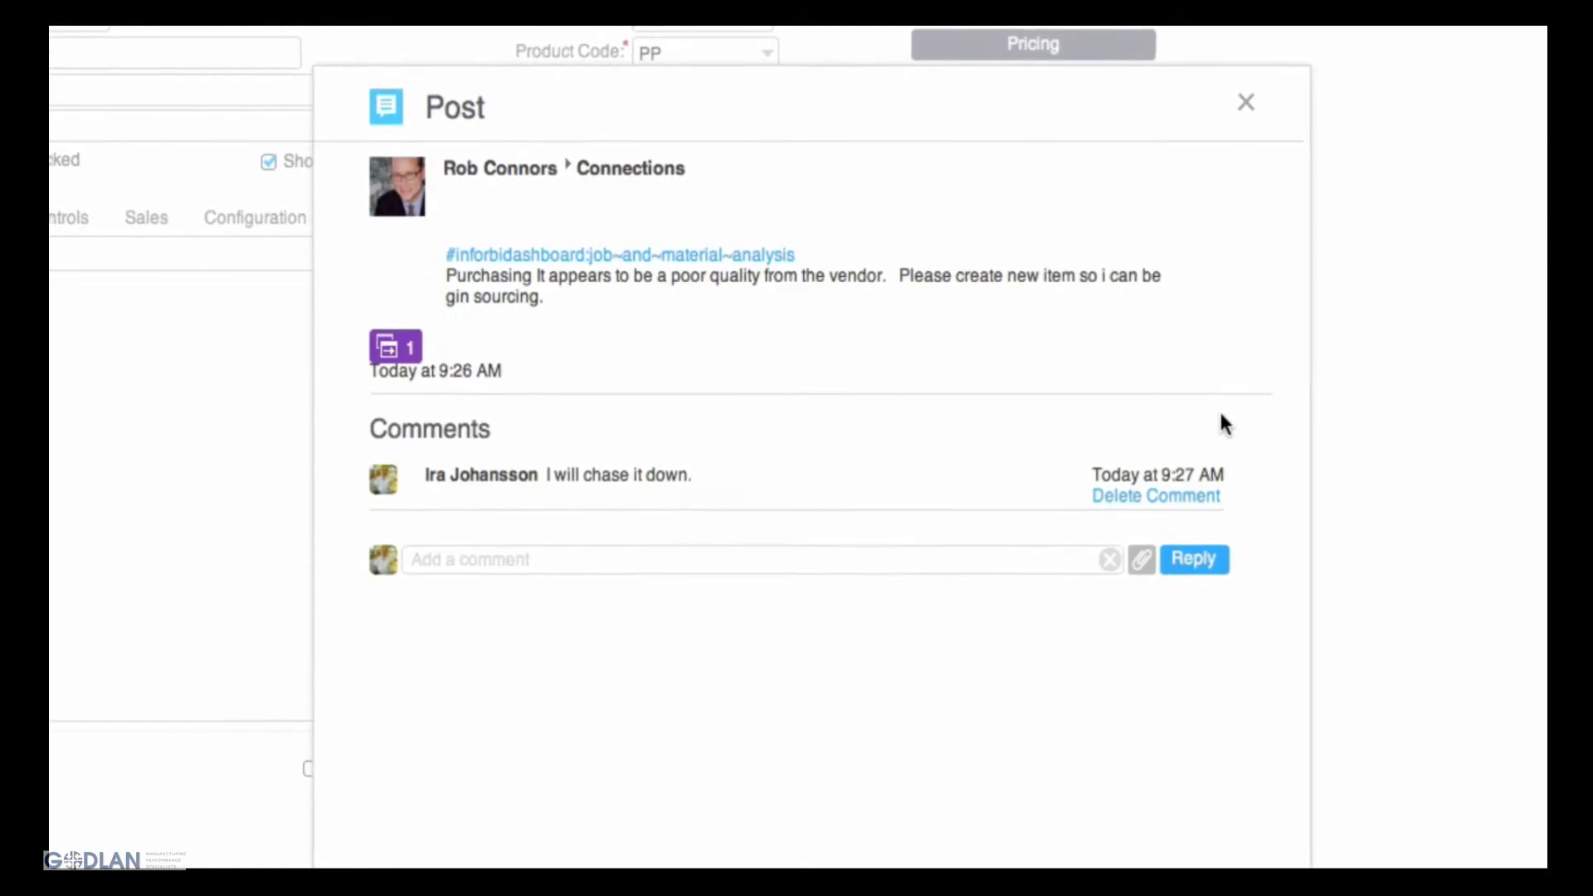
{"action": "left_click", "coordinate": [1241, 102]}
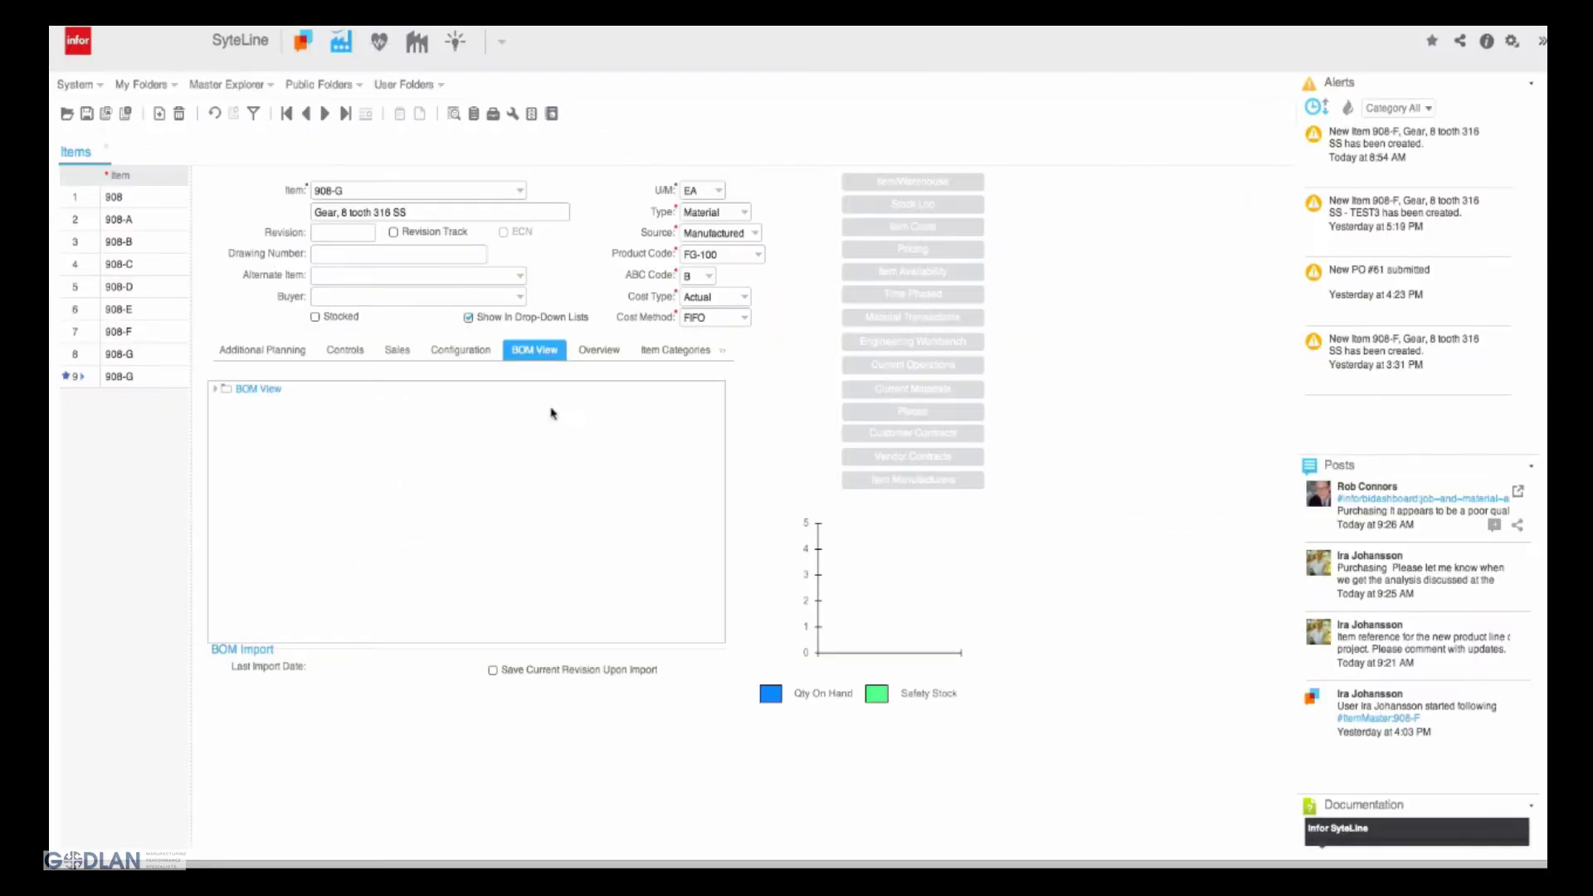
{"action": "left_click", "coordinate": [351, 191]}
Step: Enter new item 908-H and change its description from 316 to 318 SS
{"action": "type", "text": "908-H"}
{"action": "key", "text": "Tab"}
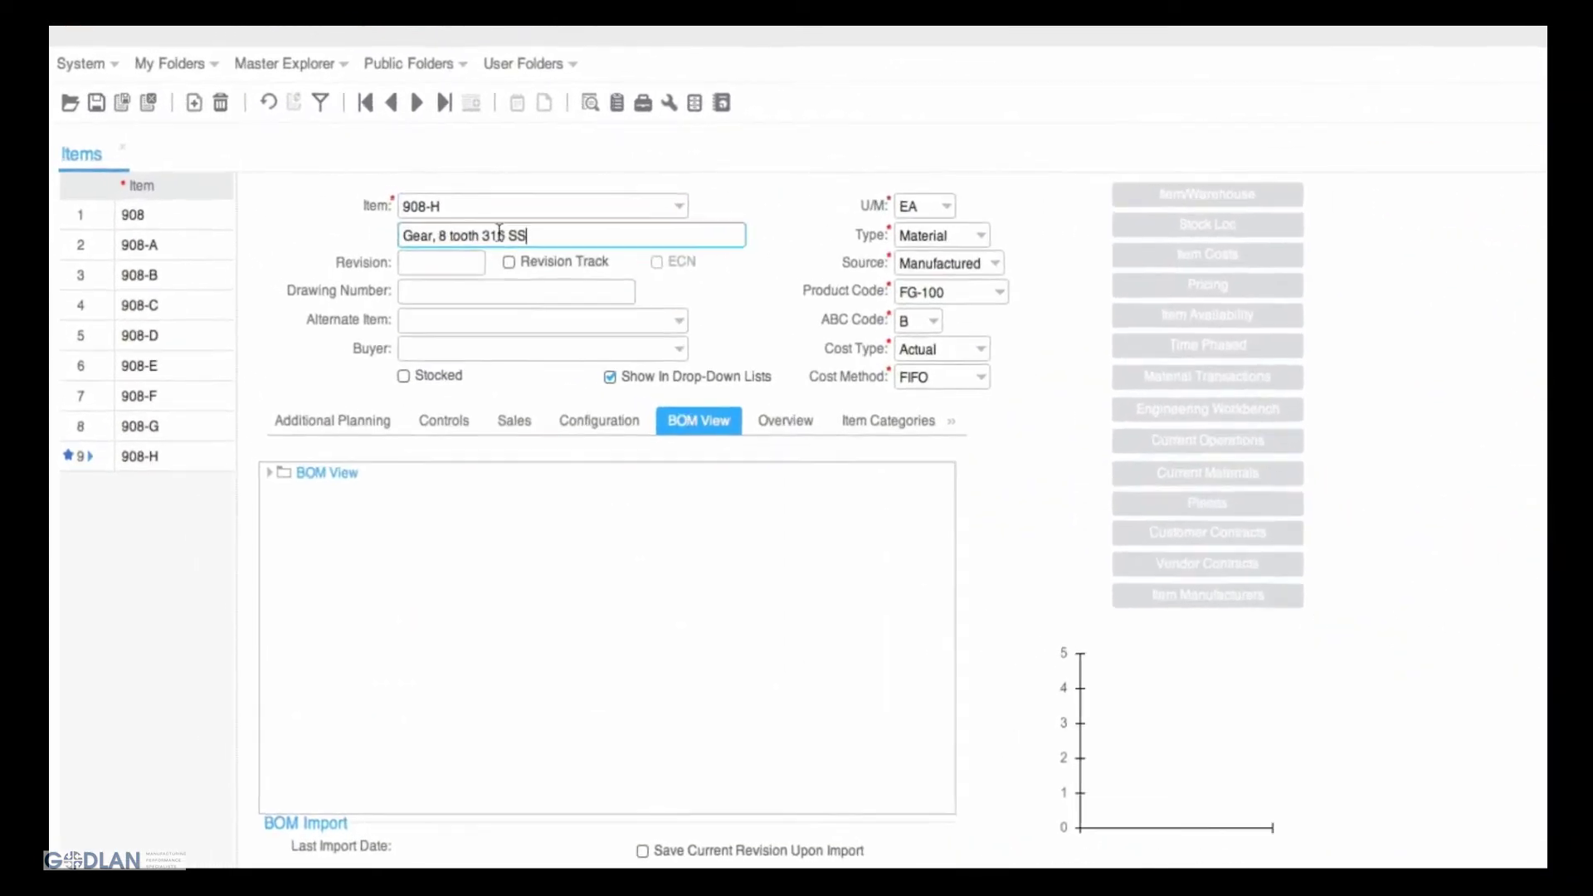
{"action": "double_click", "coordinate": [499, 234]}
{"action": "type", "text": "318"}
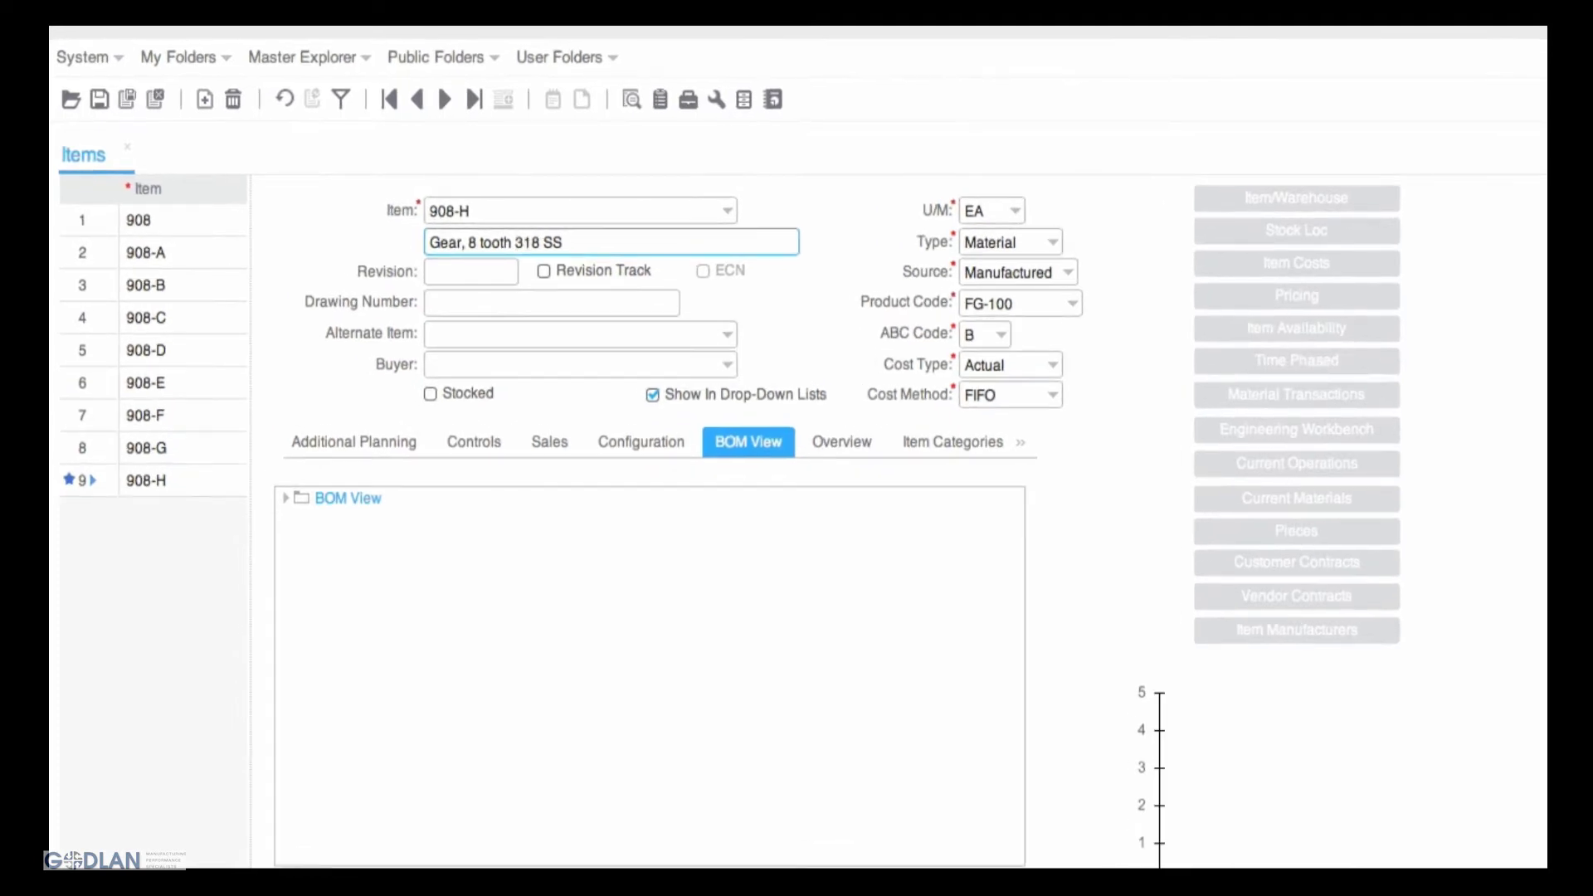
Step: Save item 908-H and review the new-item alert details
{"action": "left_click", "coordinate": [361, 444]}
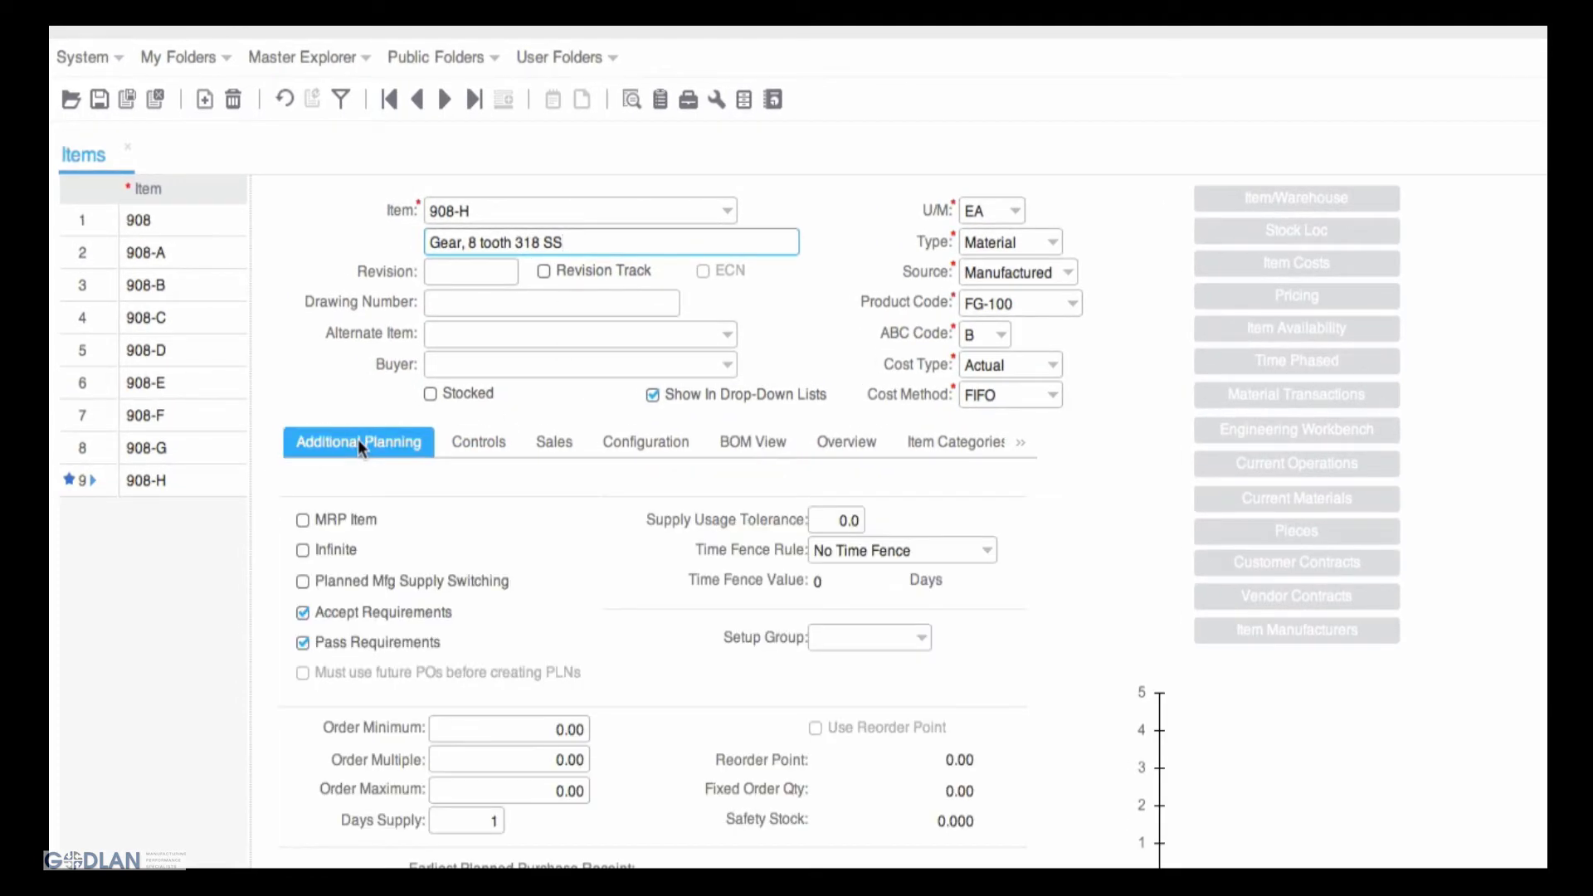
{"action": "left_click", "coordinate": [99, 101]}
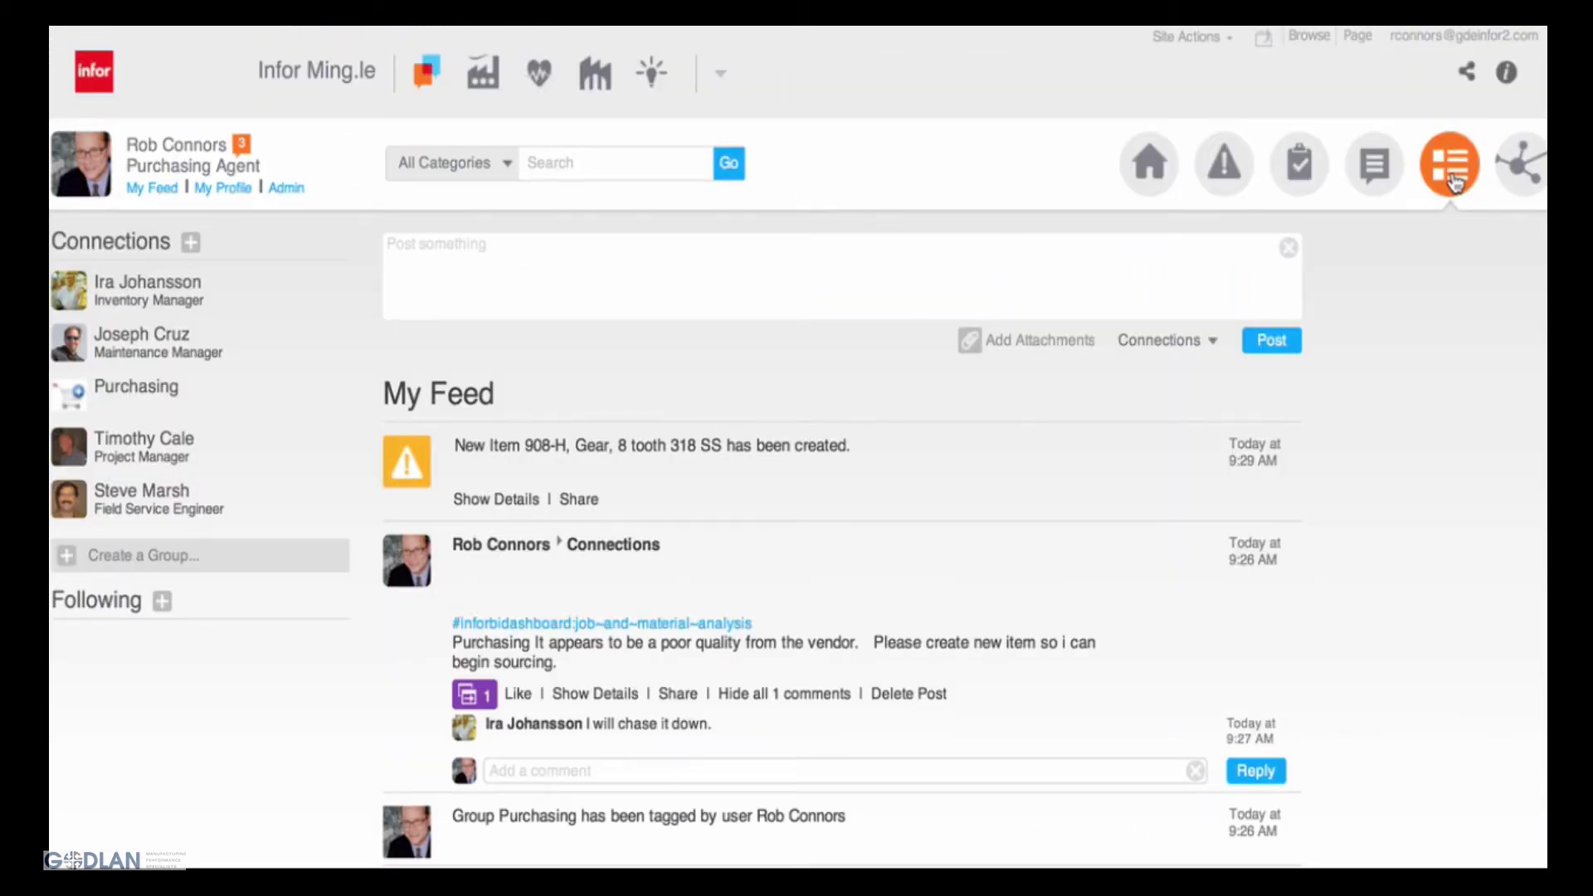
{"action": "left_click", "coordinate": [496, 499]}
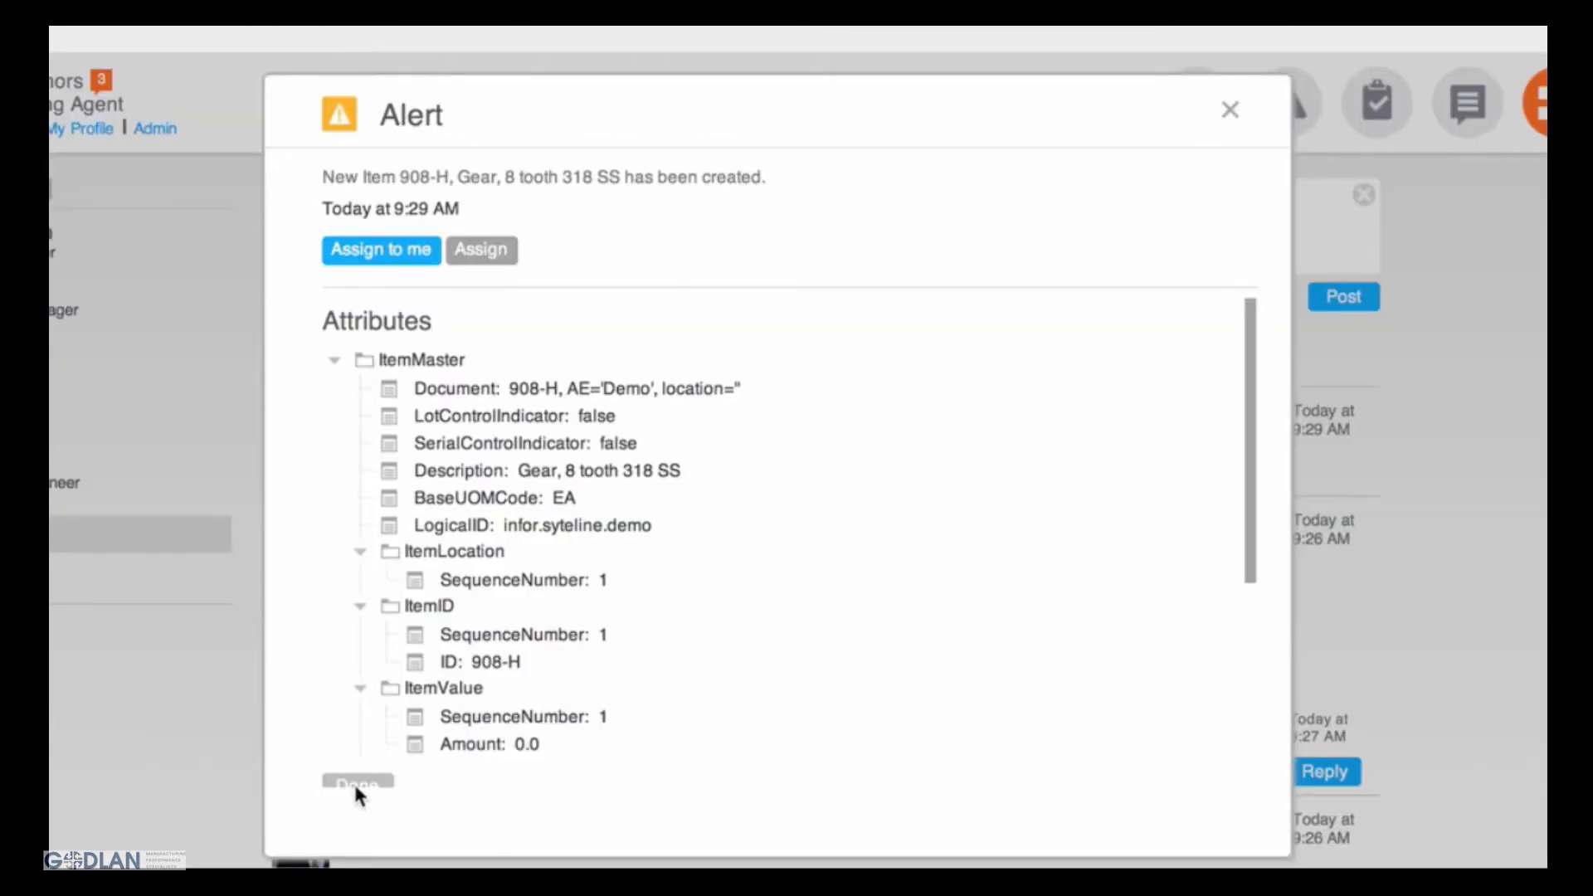
{"action": "left_click", "coordinate": [1233, 115]}
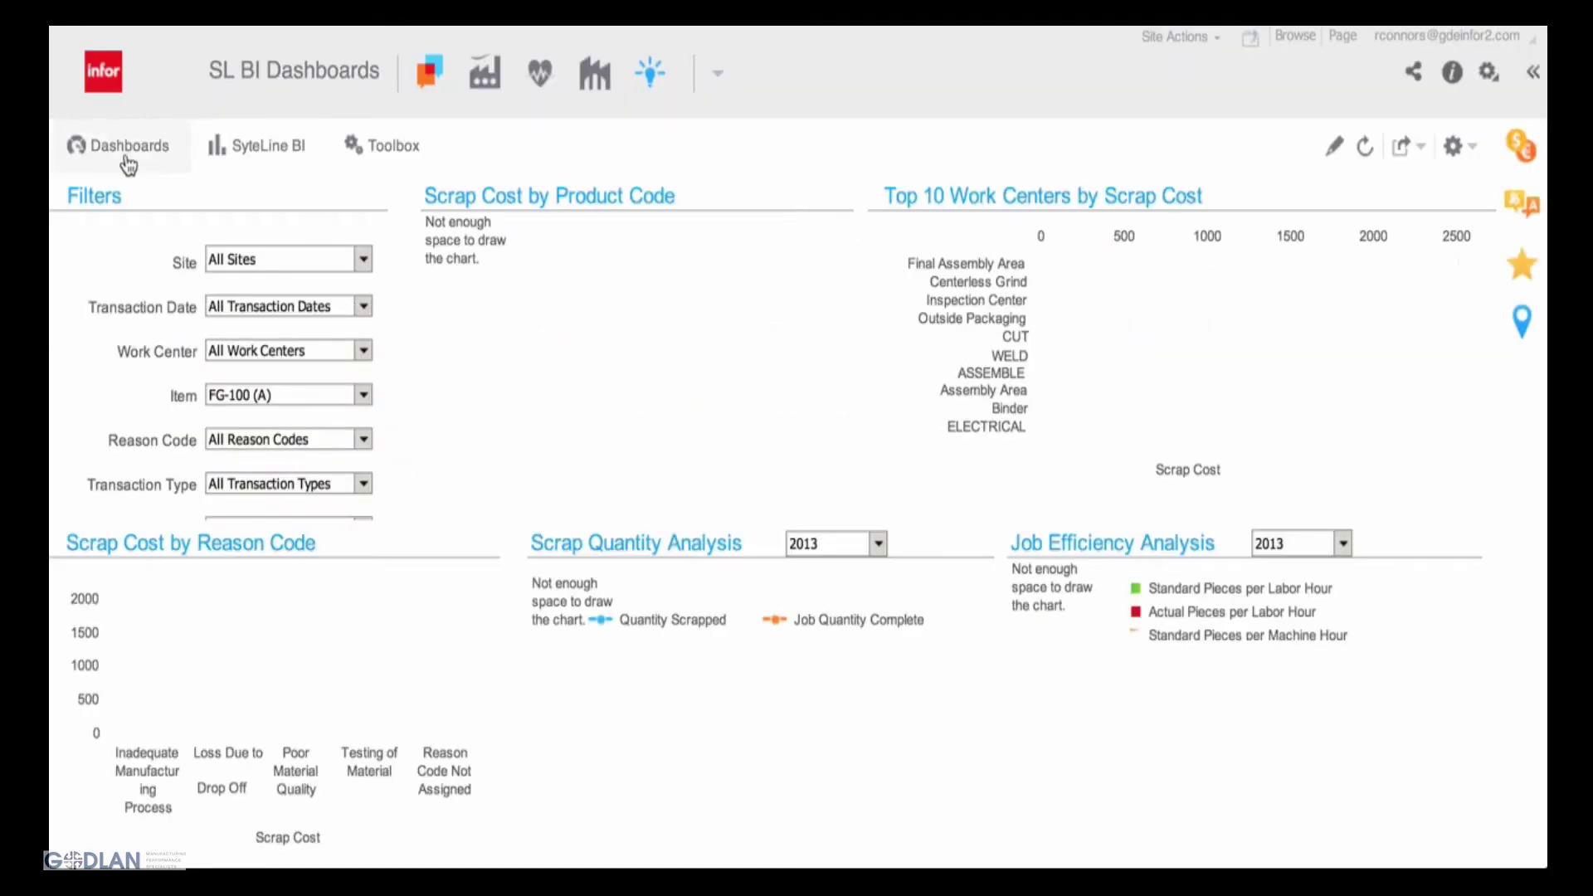
Step: Load the Inventory and Vendor Analysis dashboard and drill into the Cromax Metals vendor bar
{"action": "left_click", "coordinate": [125, 154]}
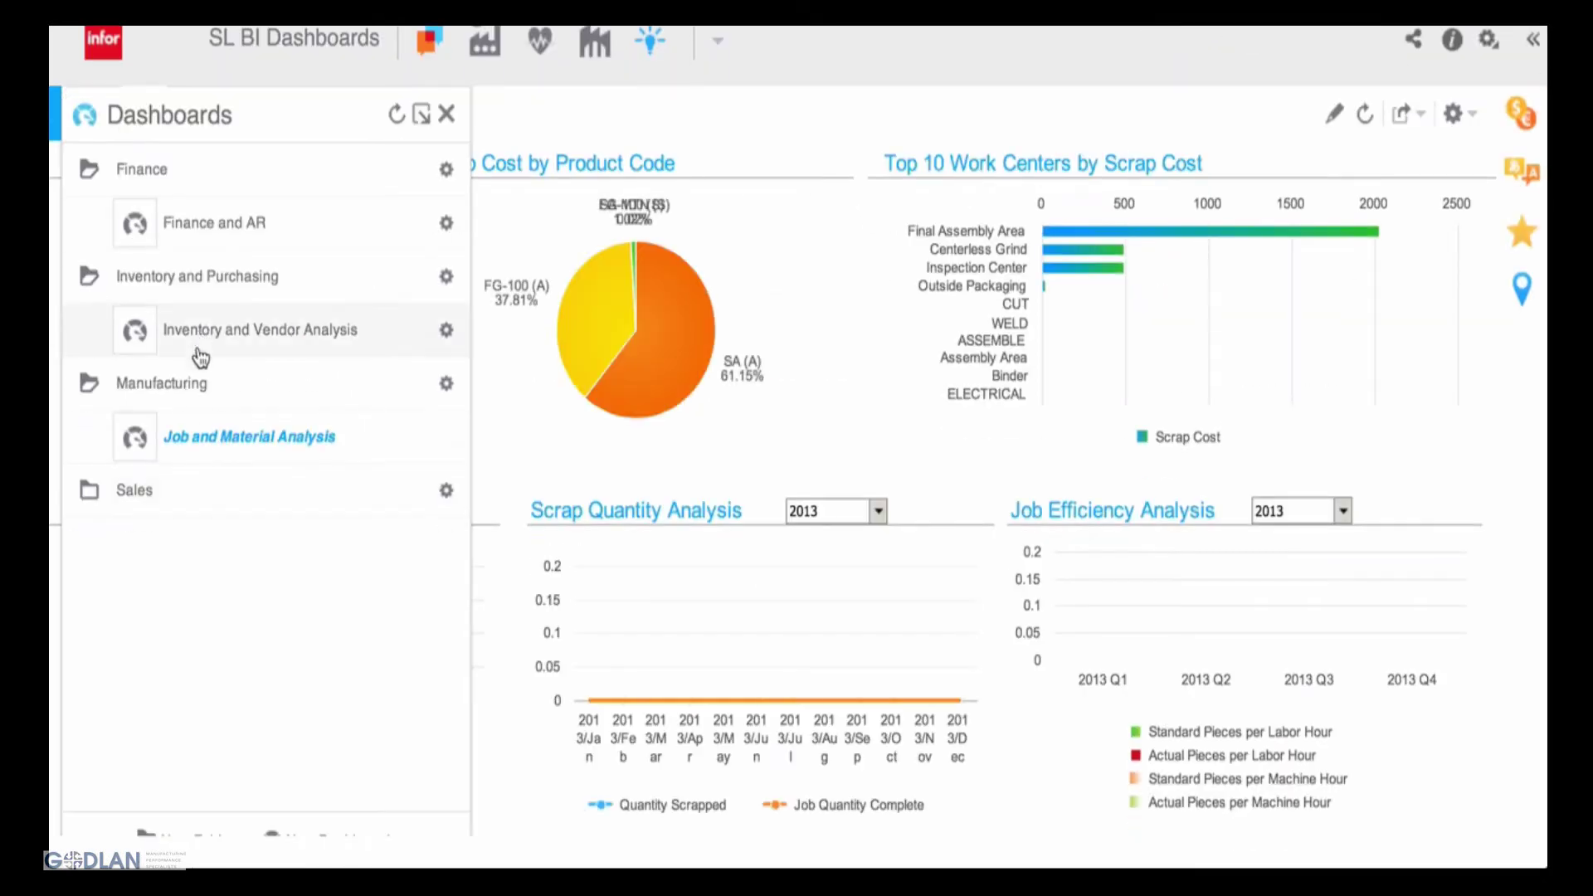
{"action": "left_click", "coordinate": [214, 335]}
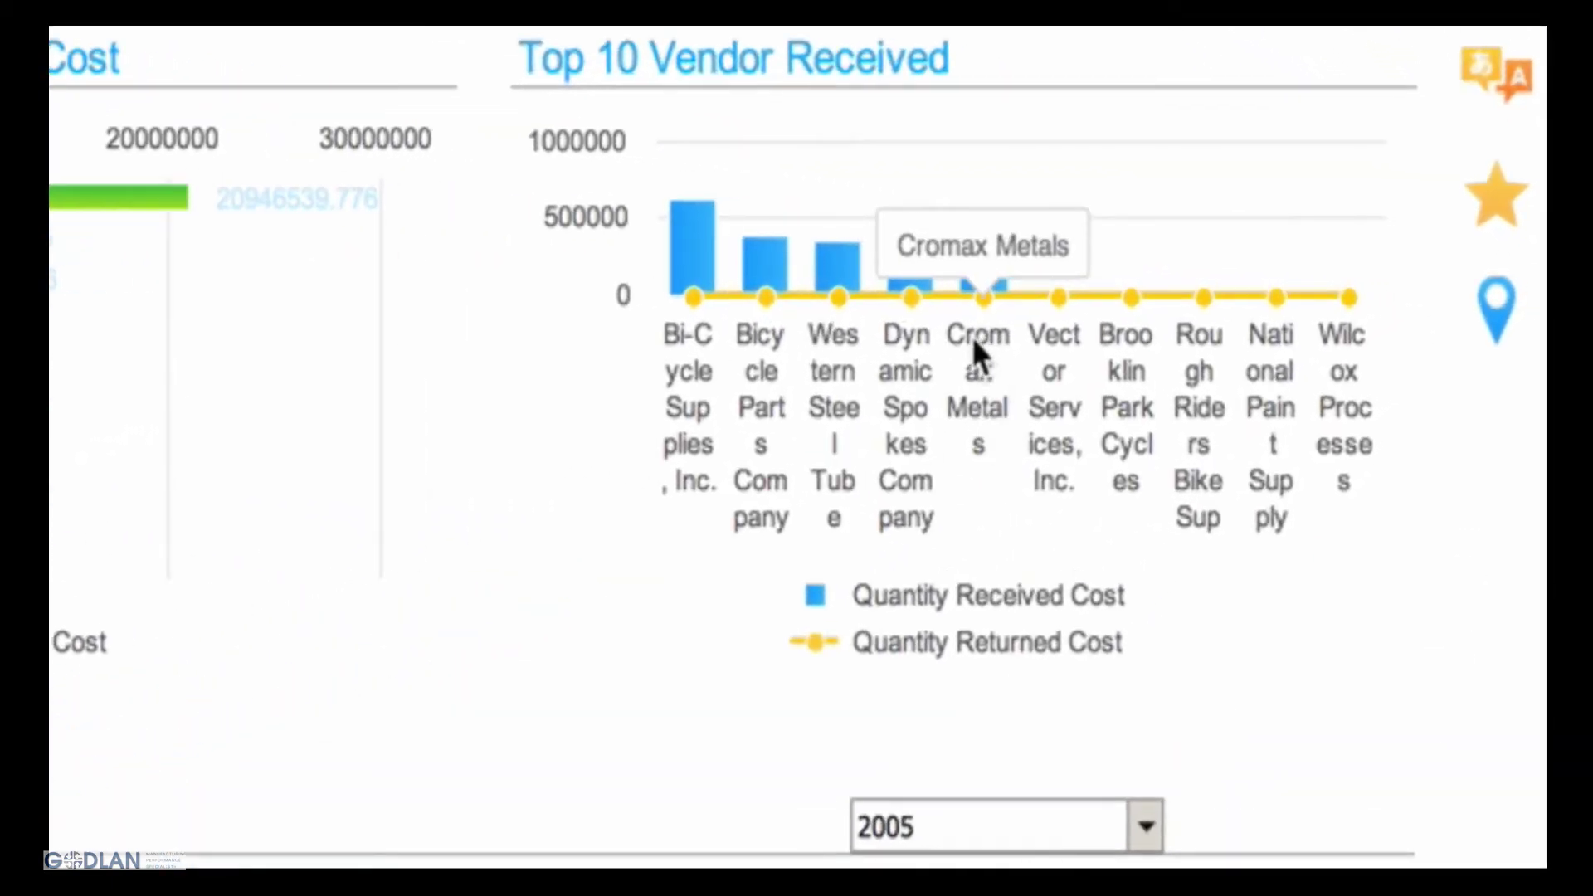
{"action": "left_click", "coordinate": [972, 348]}
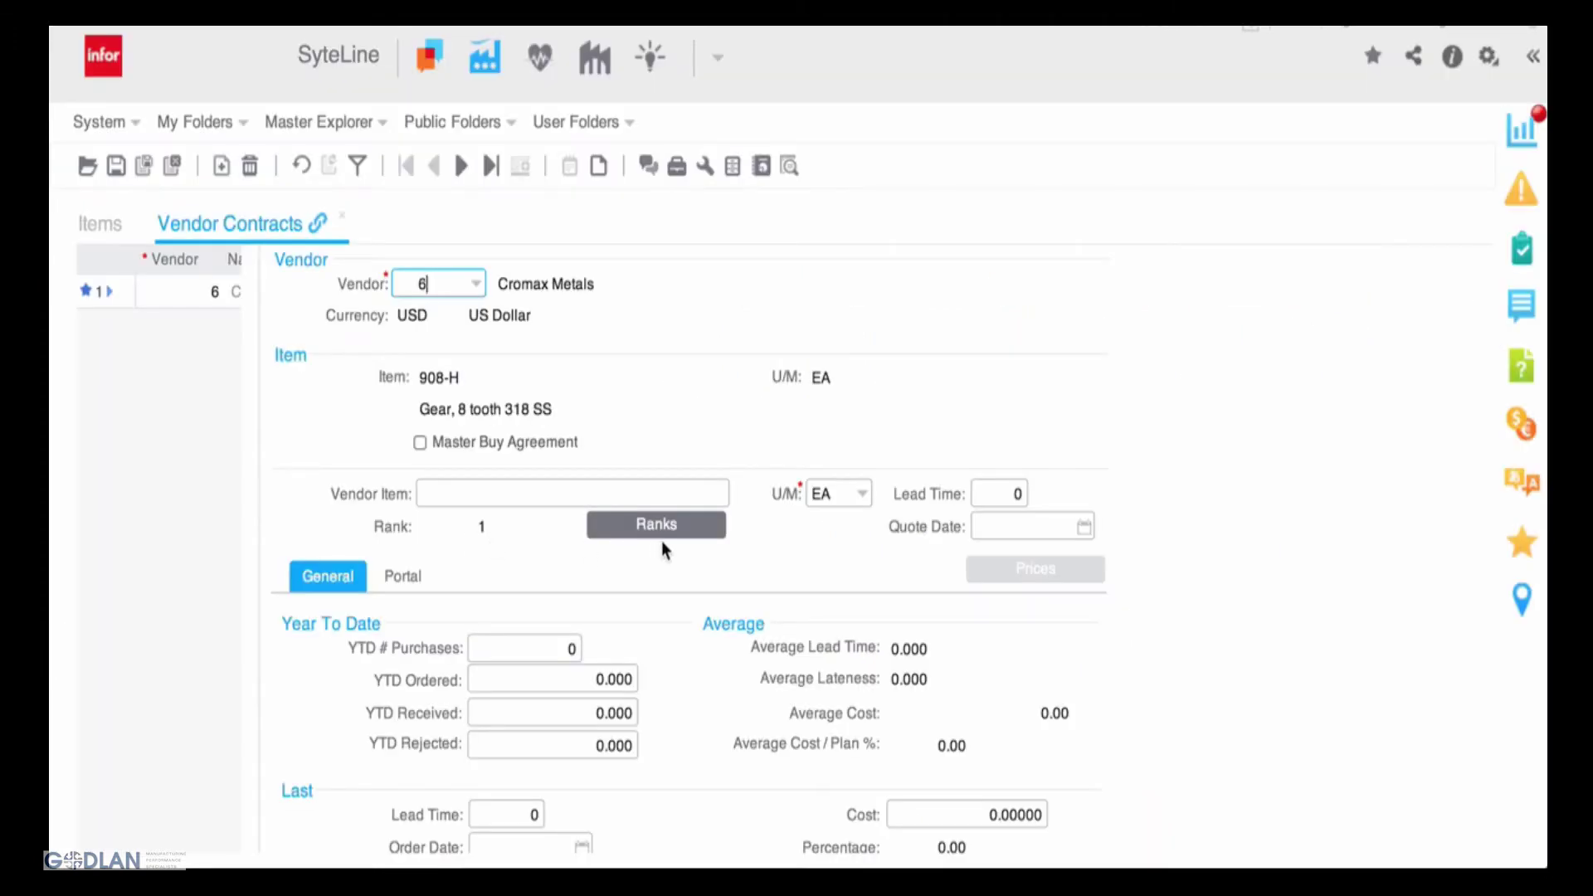
Step: Write the Purchasing share message 'new vendor cross setup for cromax and new SS Gear.'
{"action": "left_click", "coordinate": [1000, 494]}
{"action": "type", "text": "new vendor"}
{"action": "type", "text": " cross setup for cromax and new SS "}
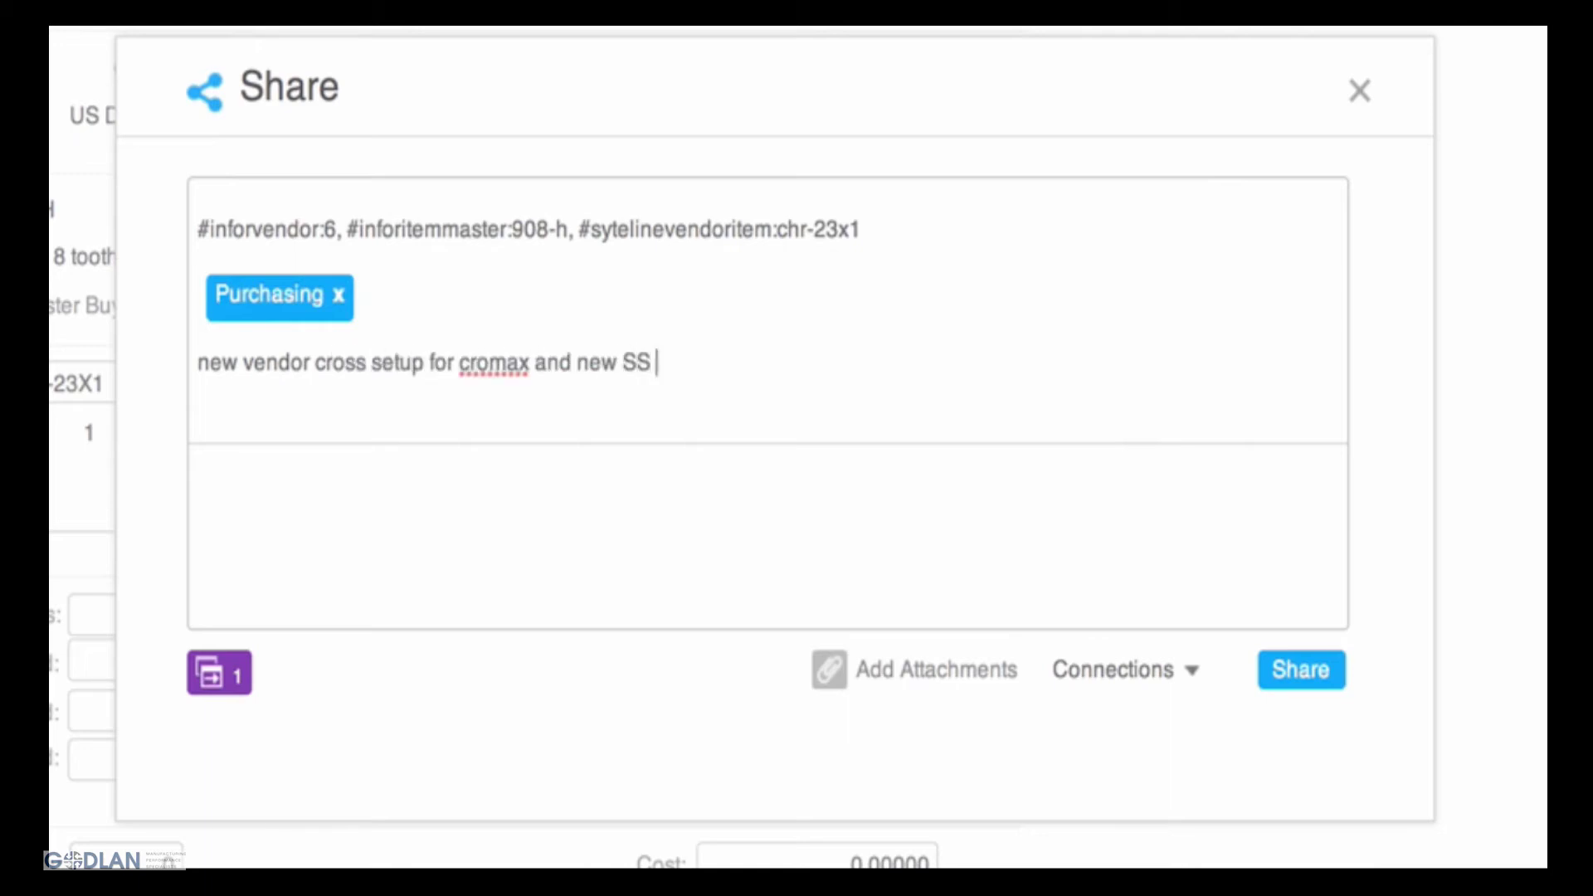
{"action": "type", "text": "Gear."}
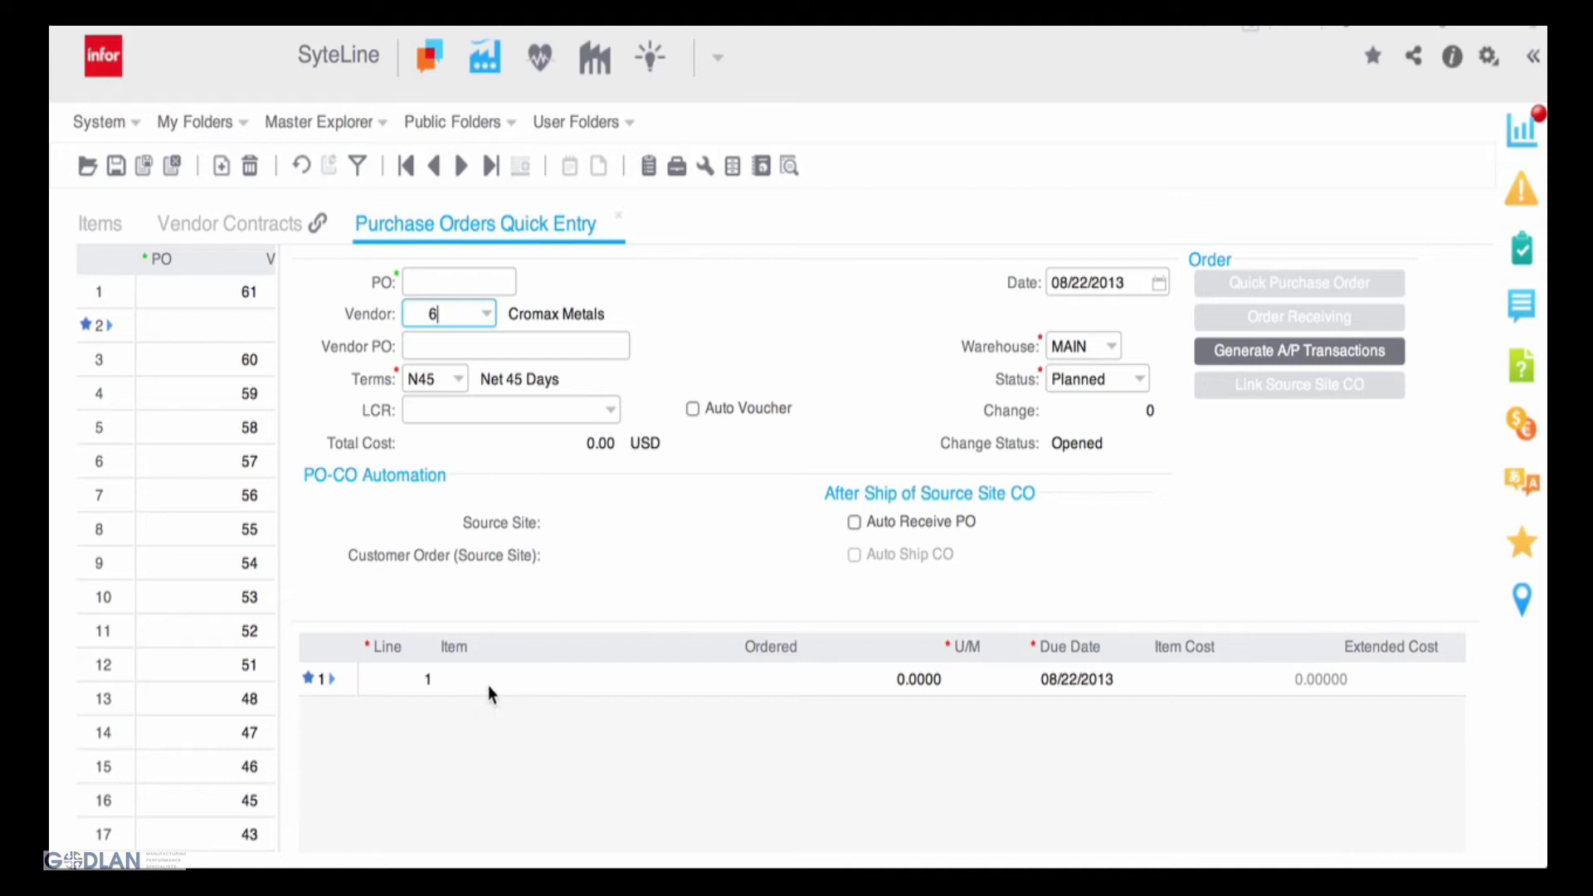
Step: Add a purchase order line for 10 of item 908-H and save the order
{"action": "left_click", "coordinate": [722, 682]}
{"action": "left_click", "coordinate": [730, 689]}
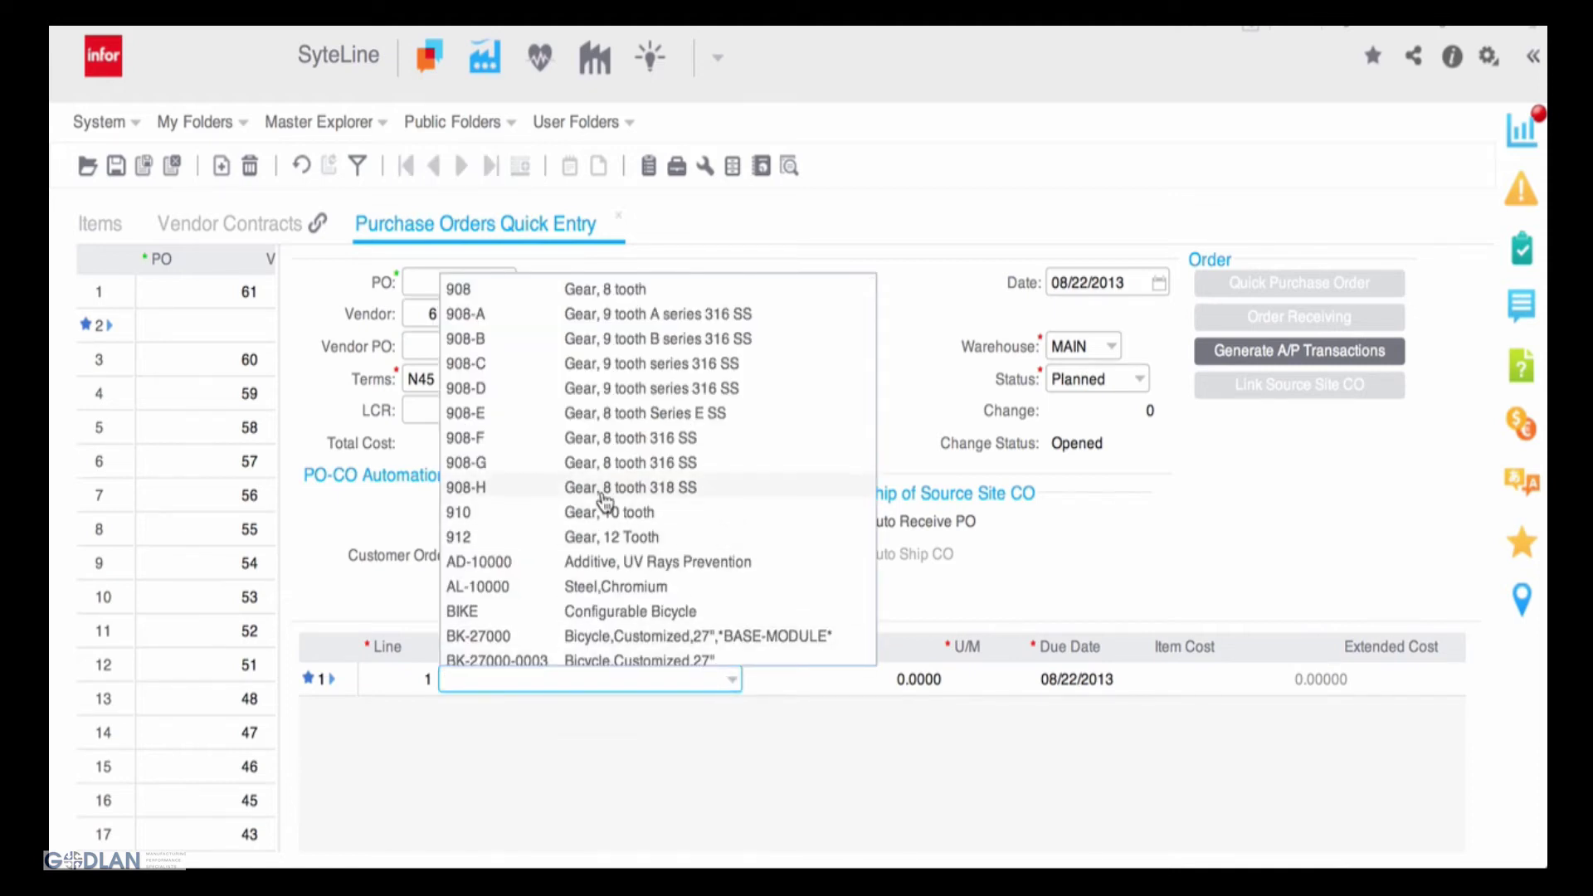
{"action": "left_click", "coordinate": [603, 496]}
{"action": "left_click", "coordinate": [942, 681]}
{"action": "type", "text": "10"}
{"action": "key", "text": "ctrl+a"}
{"action": "type", "text": "10"}
{"action": "key", "text": "Tab"}
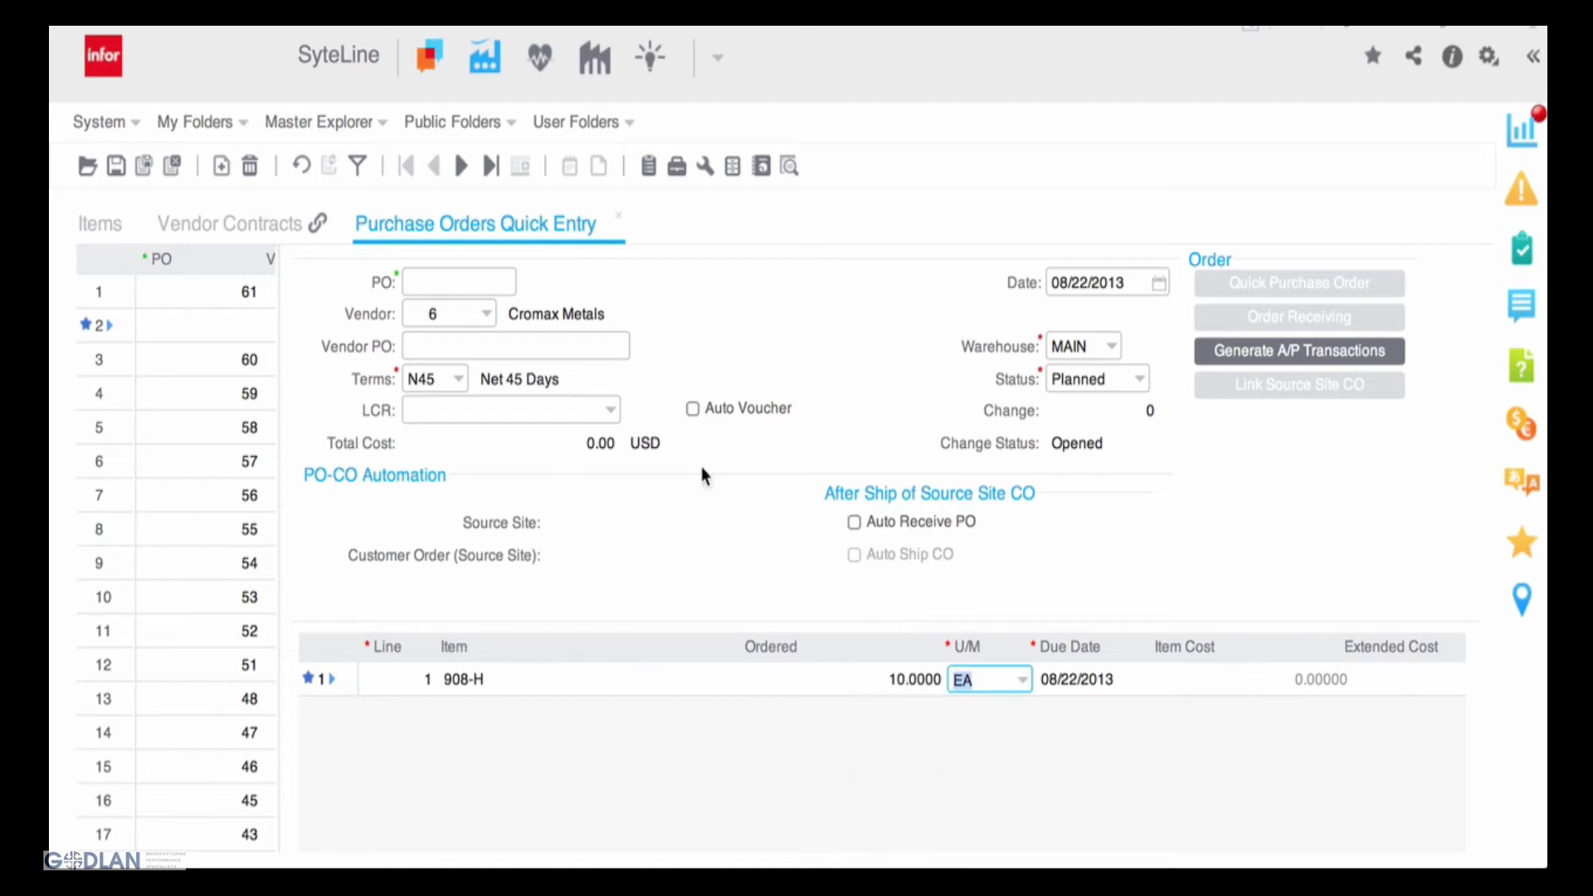
{"action": "left_click", "coordinate": [116, 166]}
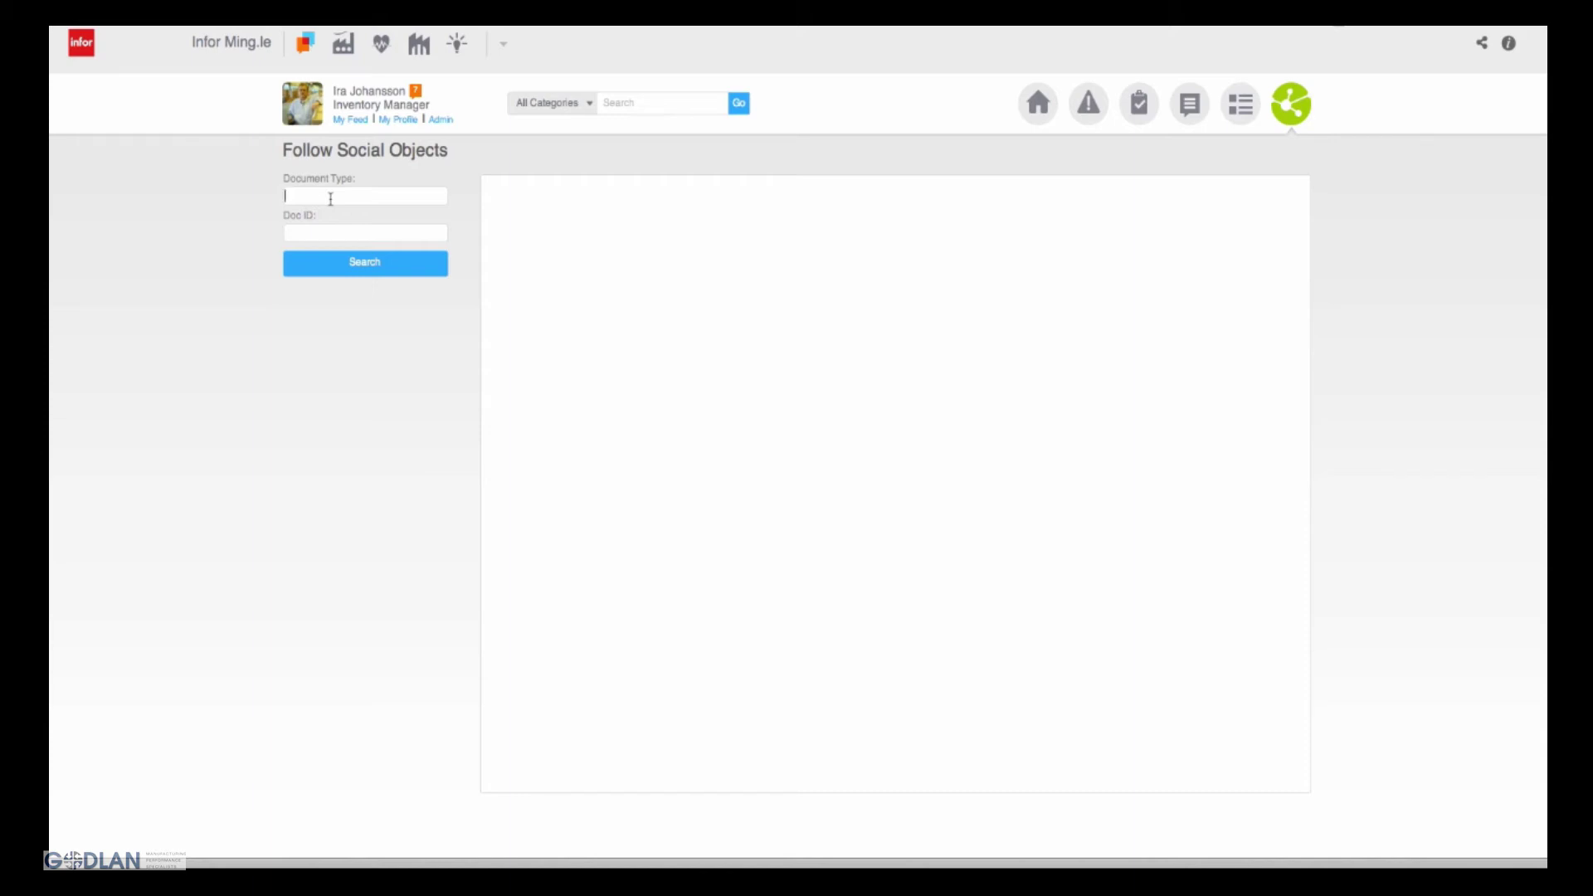
Step: Search ItemMaster social objects and open item 908-H's tile
{"action": "type", "text": "item"}
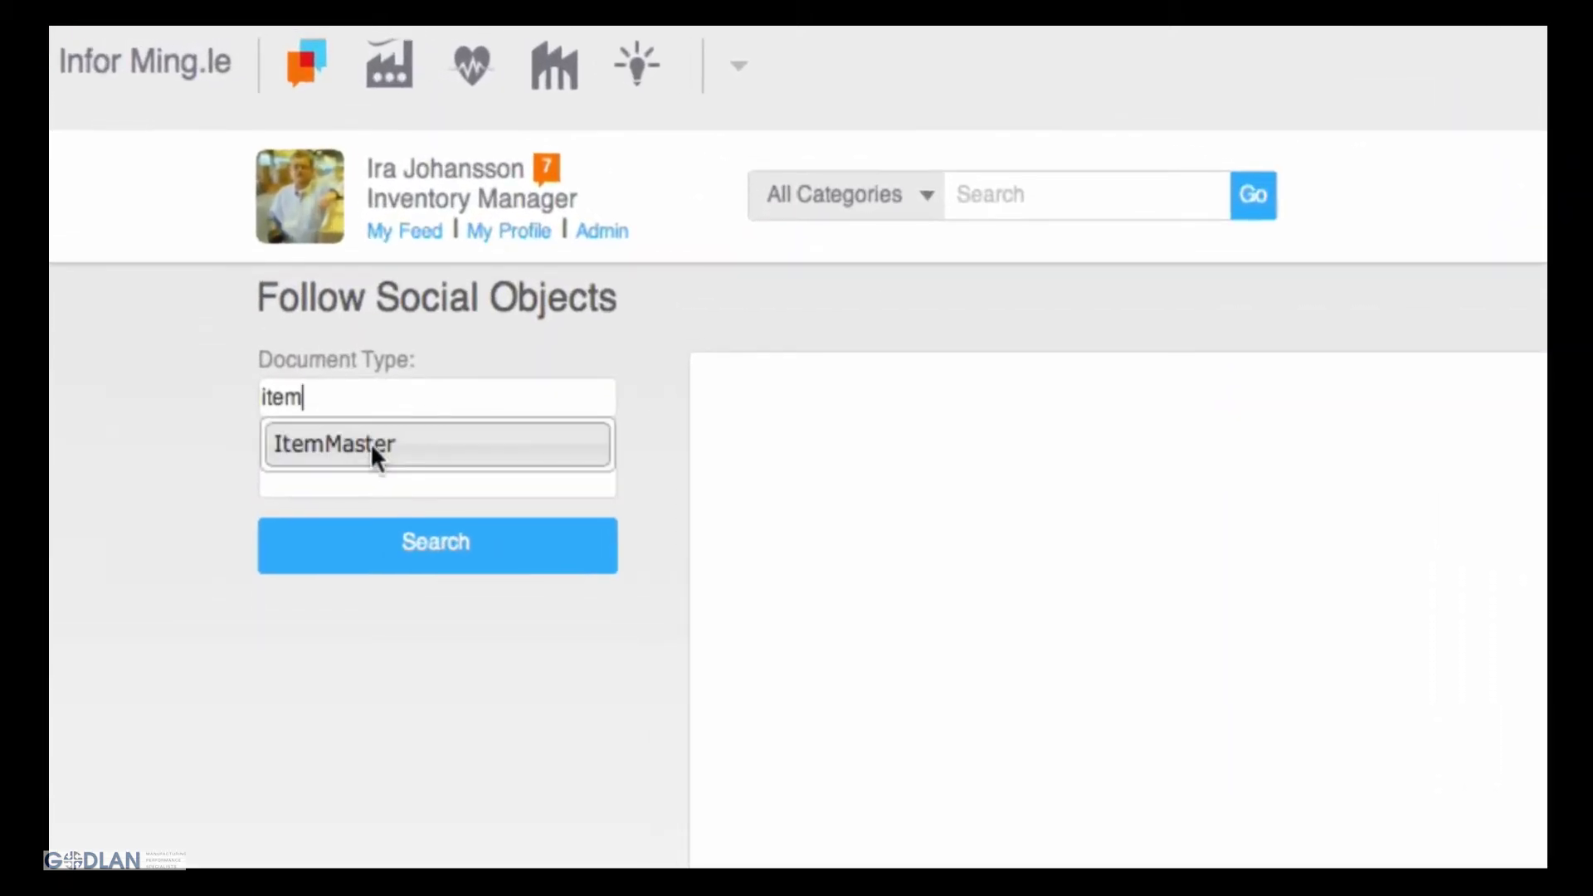
{"action": "left_click", "coordinate": [370, 445]}
{"action": "left_click", "coordinate": [352, 547]}
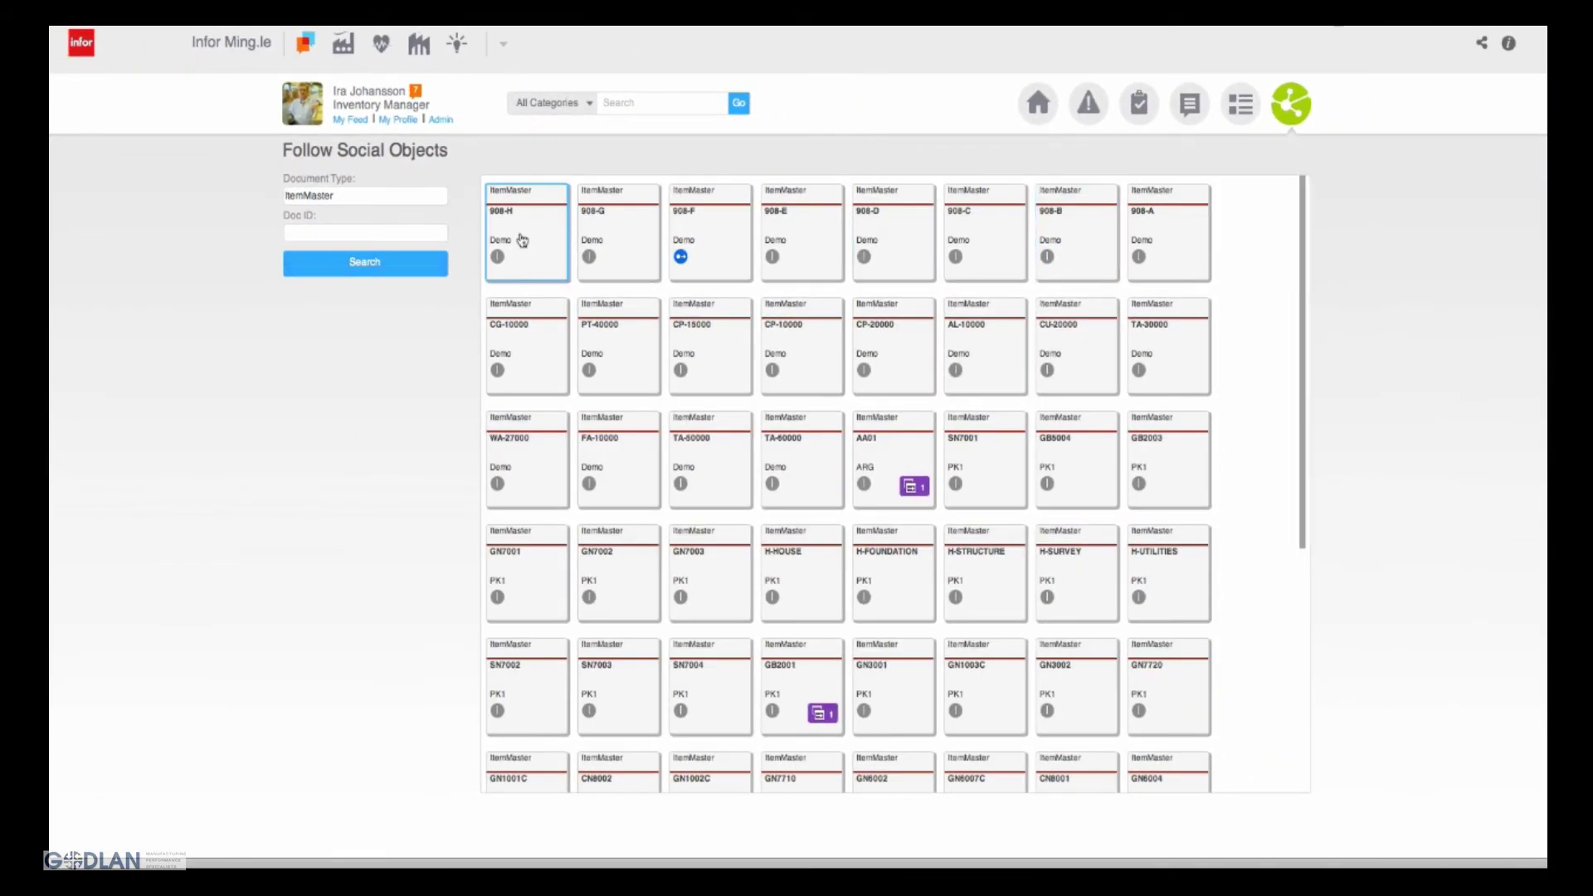
{"action": "left_click", "coordinate": [522, 241]}
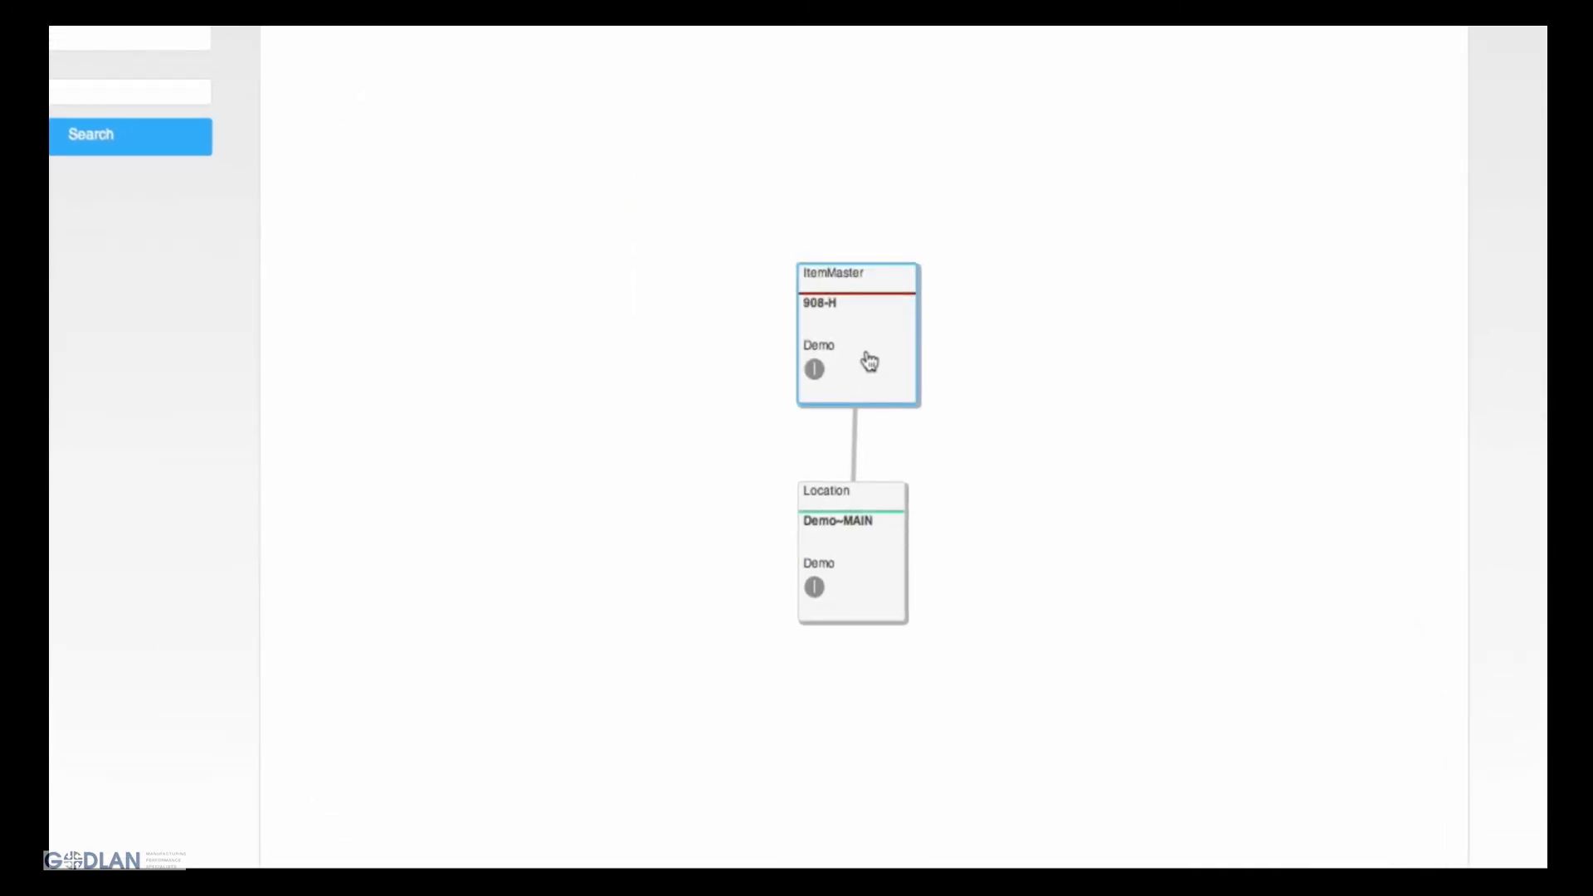